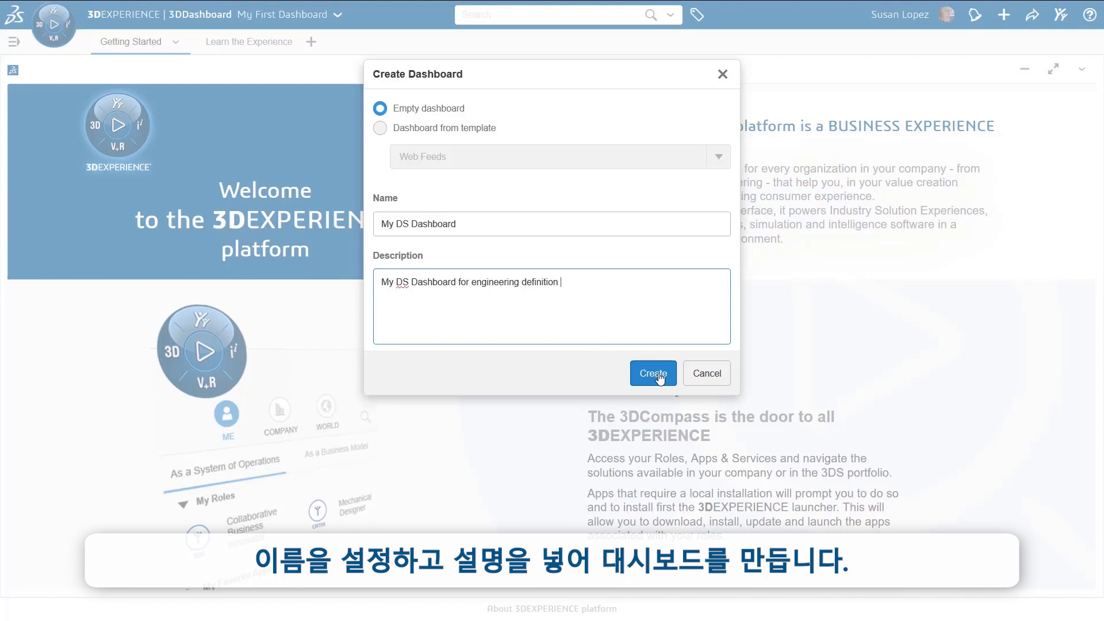
Step: Create the empty dashboard "My DS Dashboard" with the description "My DS Dashboard for engineering definition" and show the dashboards list
{"action": "left_click", "coordinate": [653, 374]}
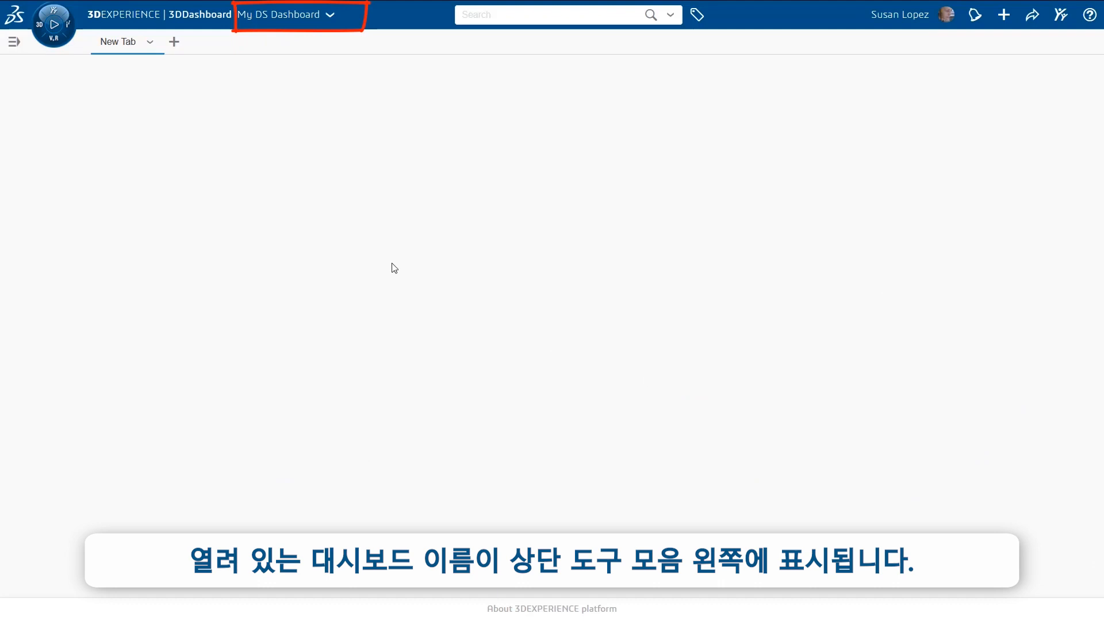
{"action": "left_click", "coordinate": [14, 43]}
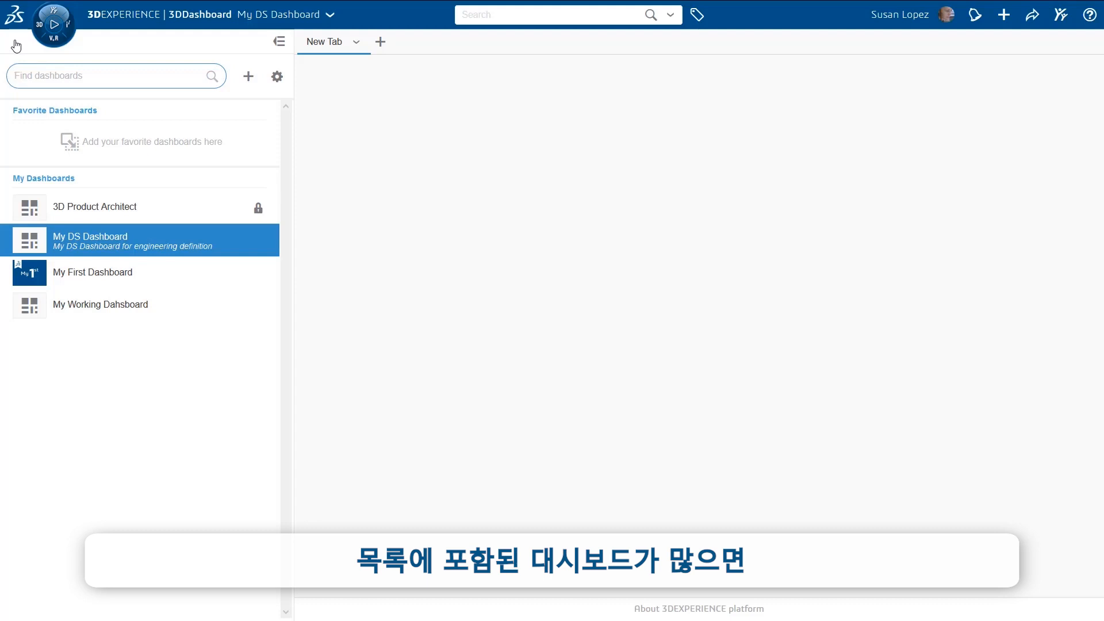
Step: Filter the dashboards list by "dashboard", replace the filter with "engin", and clear it
{"action": "type", "text": "dashboard"}
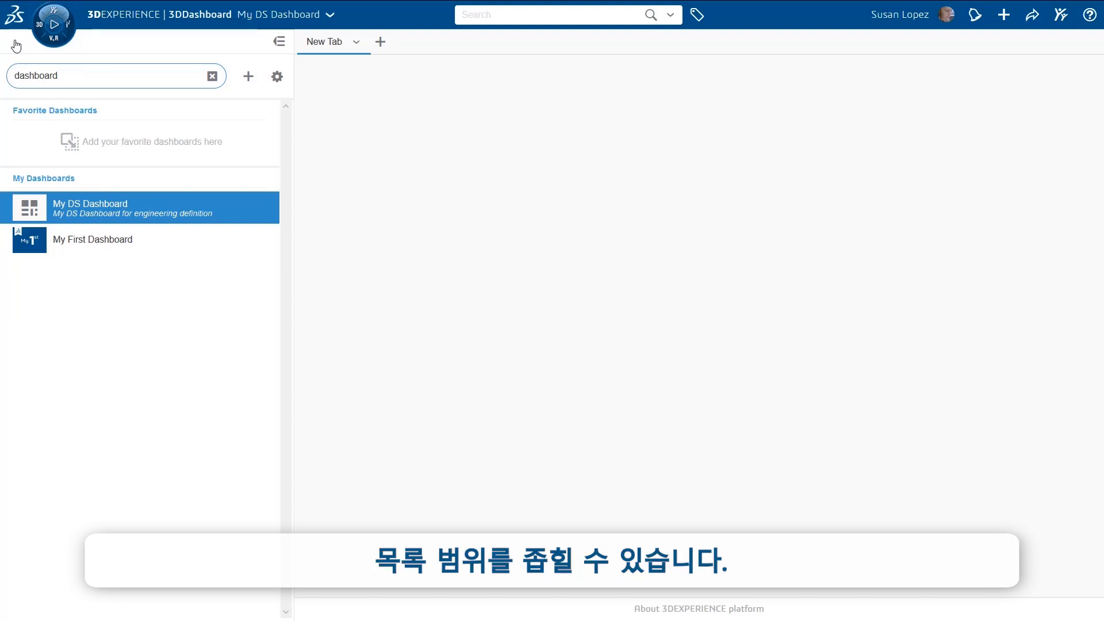
{"action": "key", "text": "BackSpace"}
{"action": "key", "text": "BackSpace"}
{"action": "key", "text": "BackSpace"}
{"action": "key", "text": "BackSpace"}
{"action": "key", "text": "BackSpace"}
{"action": "key", "text": "BackSpace"}
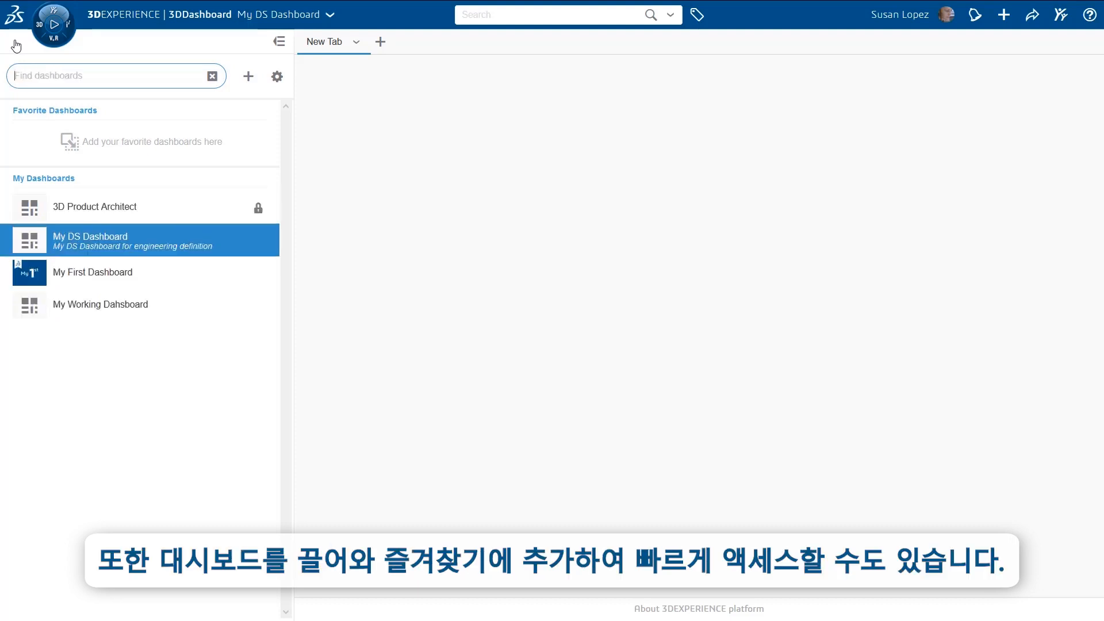
{"action": "type", "text": "engin"}
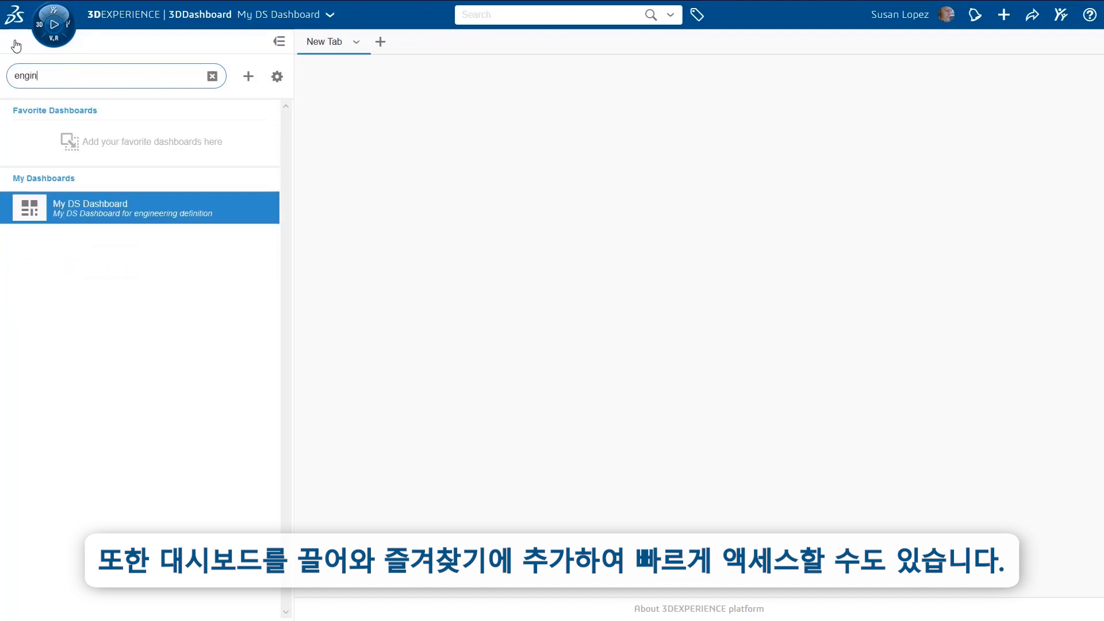
{"action": "key", "text": "BackSpace"}
{"action": "key", "text": "BackSpace"}
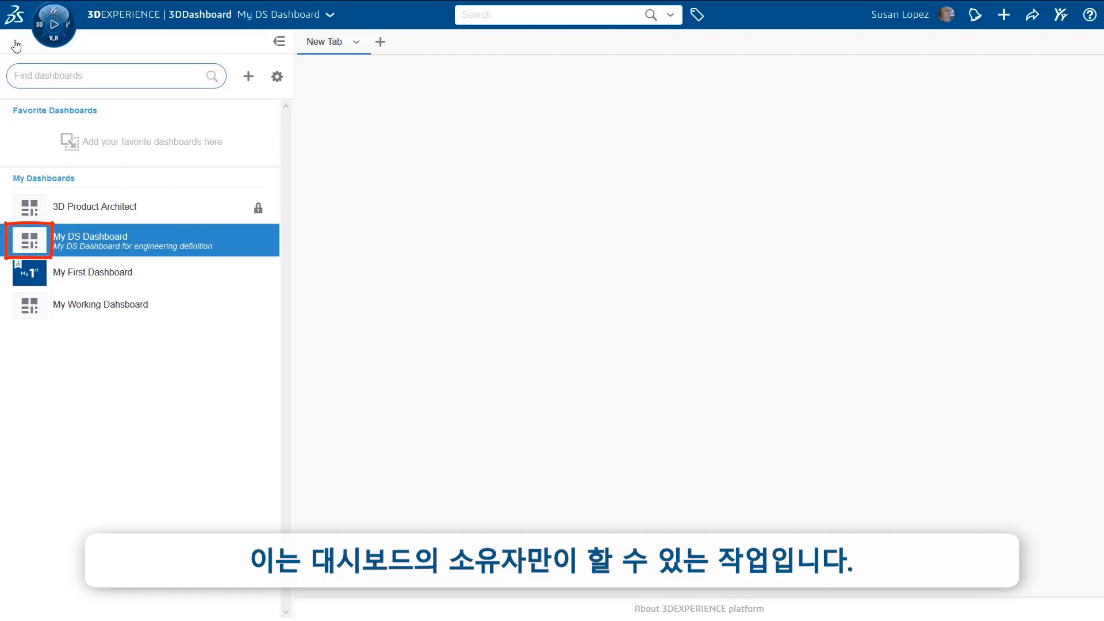
Step: Apply Compass2.jpg as the thumbnail of My DS Dashboard in its management settings and close the dashboard management dialog
{"action": "left_click", "coordinate": [331, 16]}
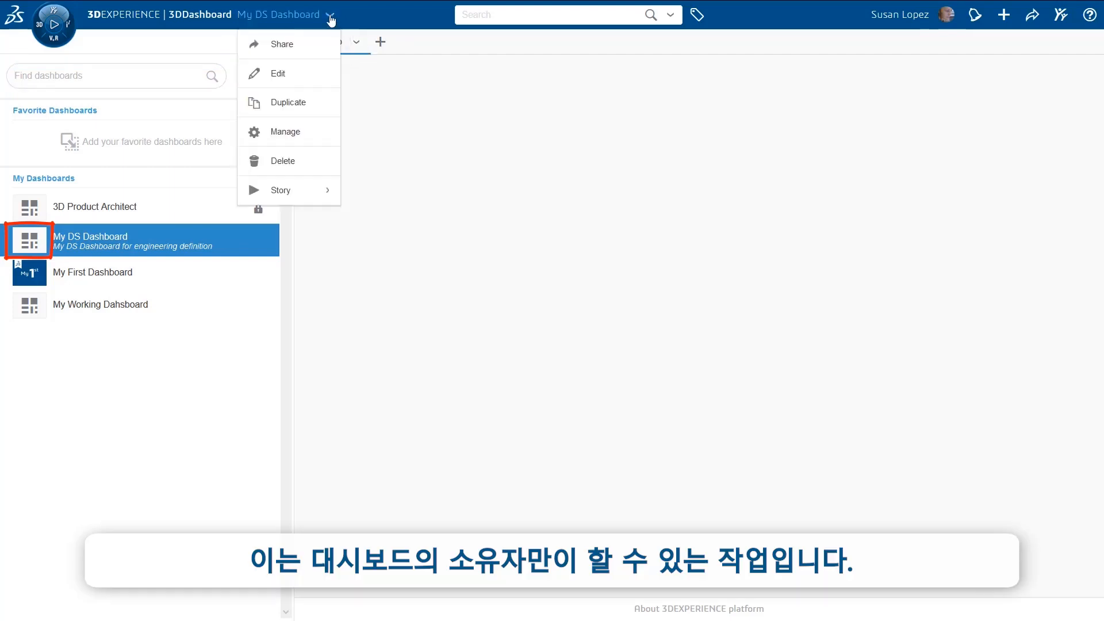
{"action": "left_click", "coordinate": [320, 134]}
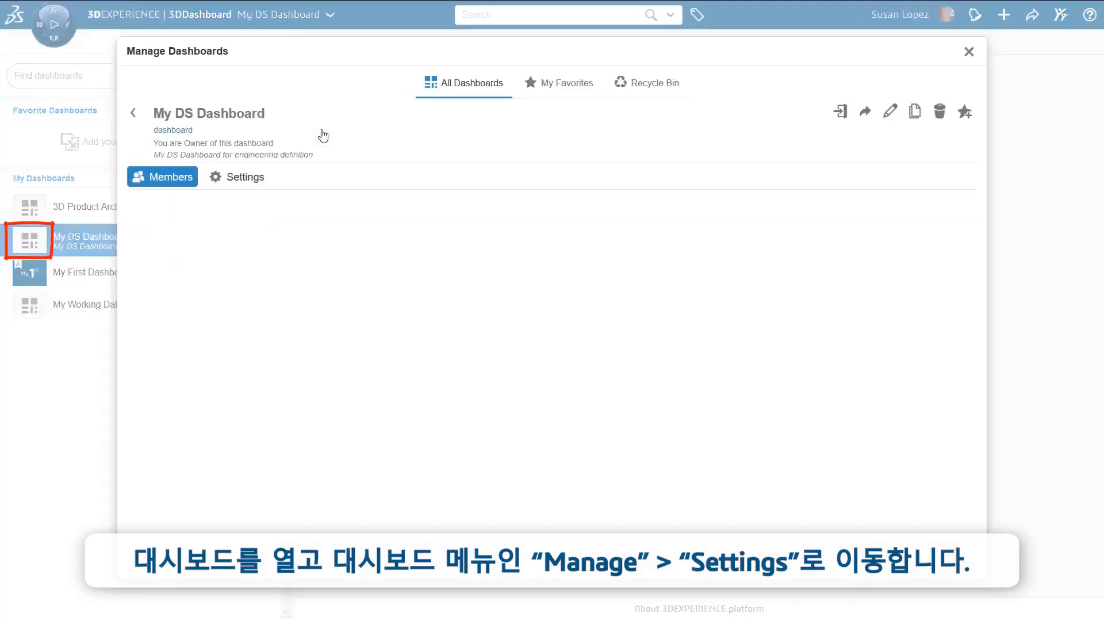
{"action": "left_click", "coordinate": [248, 177]}
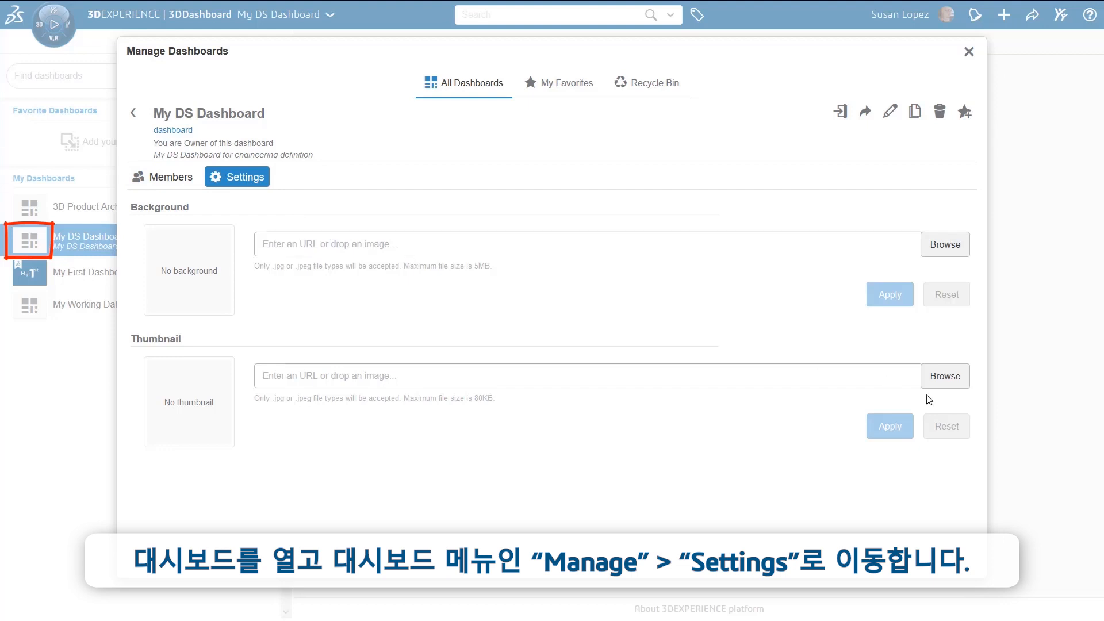
{"action": "left_click", "coordinate": [952, 383]}
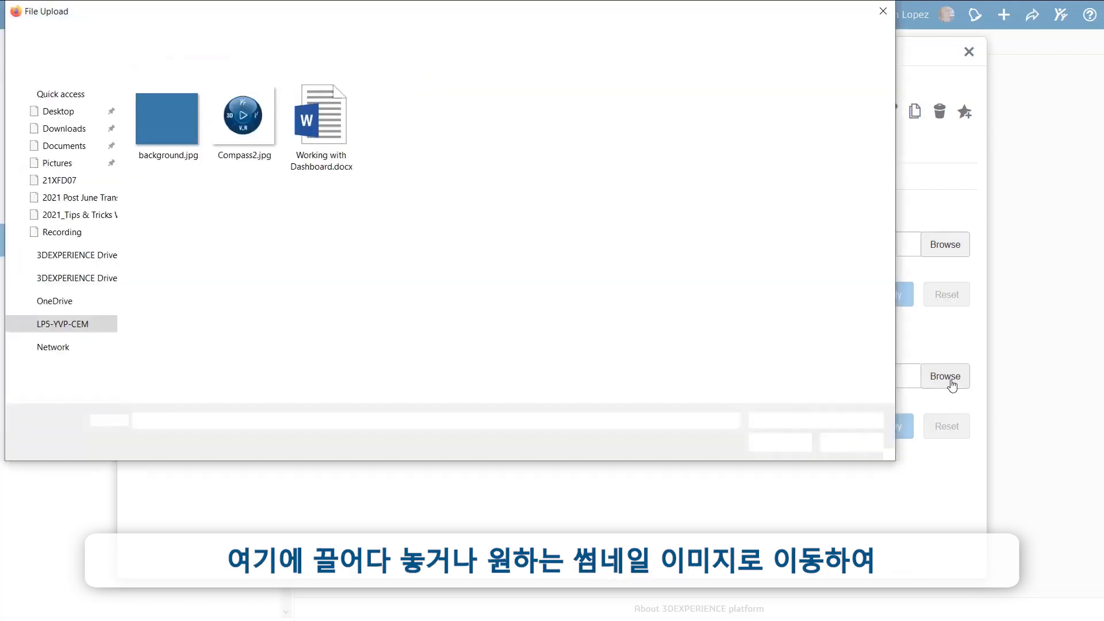
{"action": "left_click", "coordinate": [231, 122]}
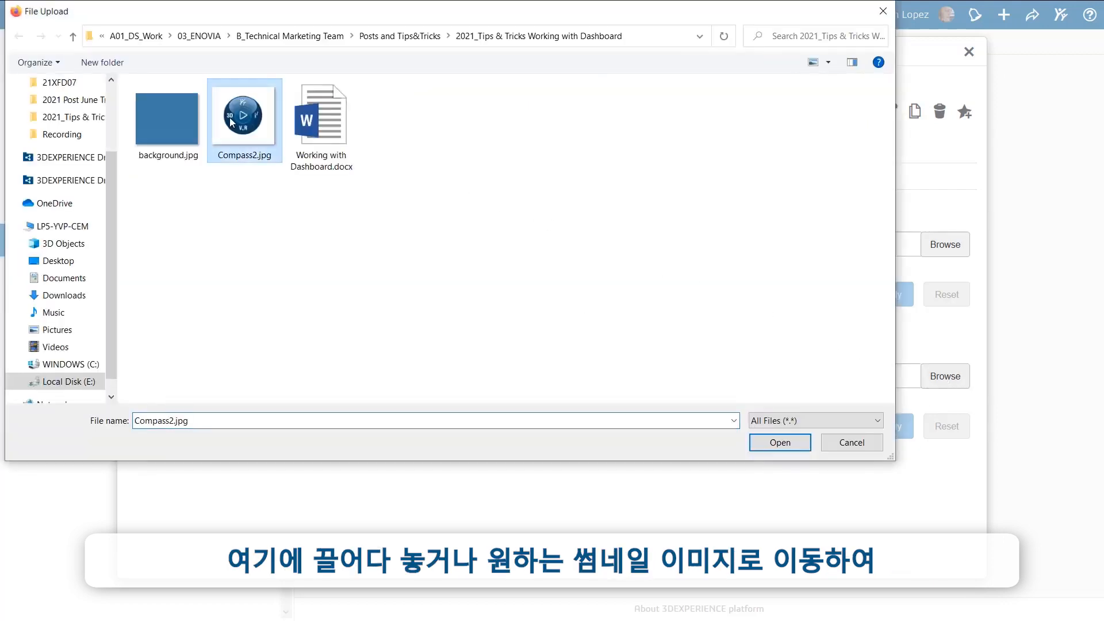
{"action": "left_click", "coordinate": [773, 443]}
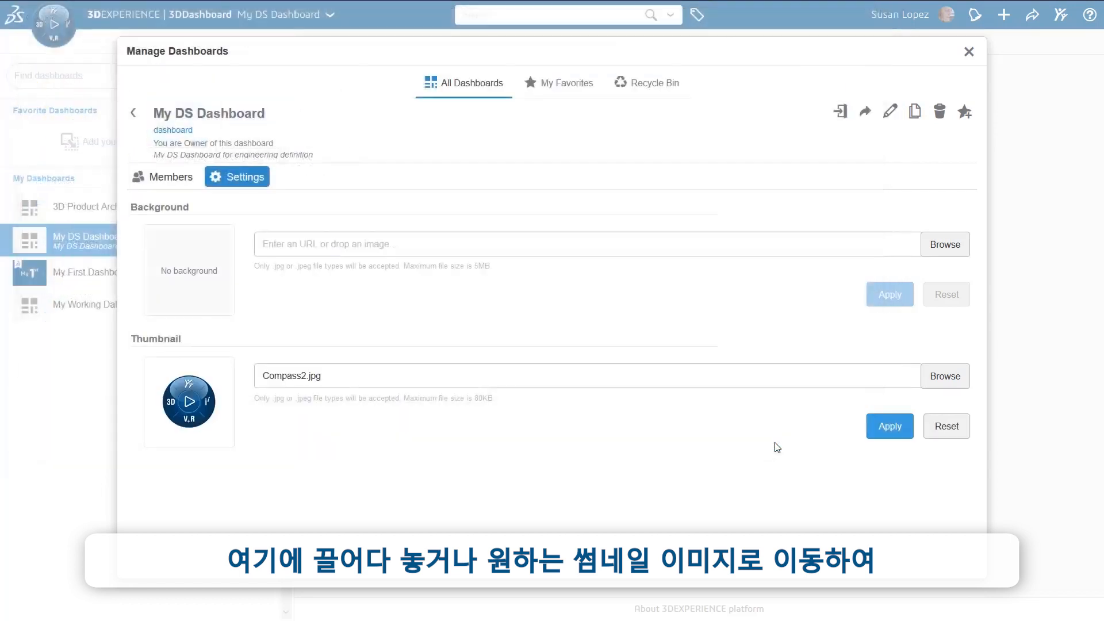
{"action": "left_click", "coordinate": [890, 427]}
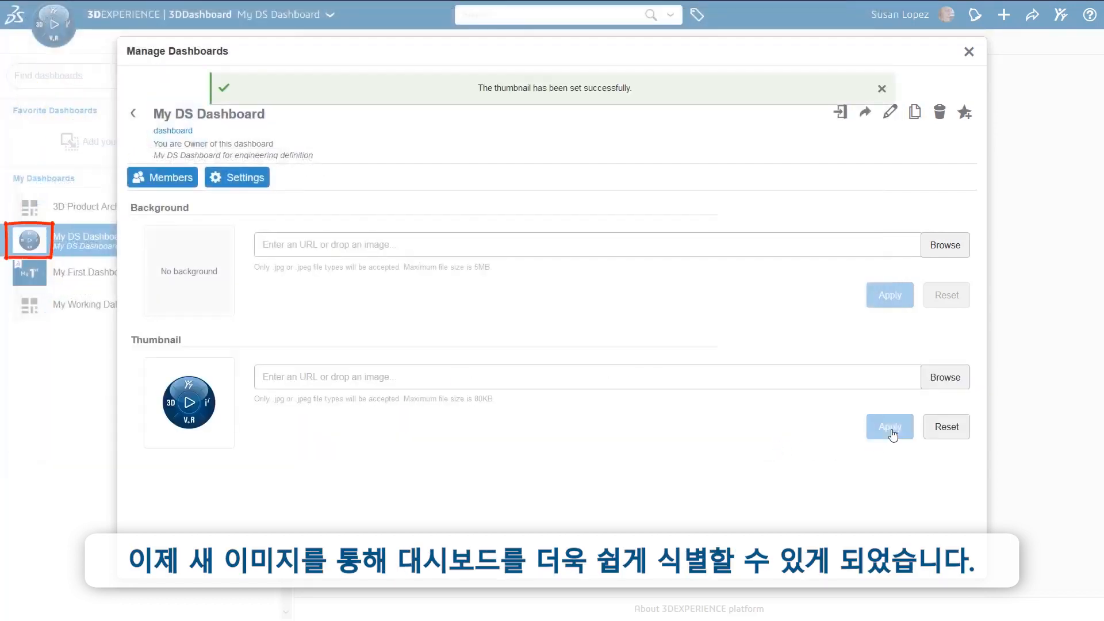
{"action": "left_click", "coordinate": [969, 52]}
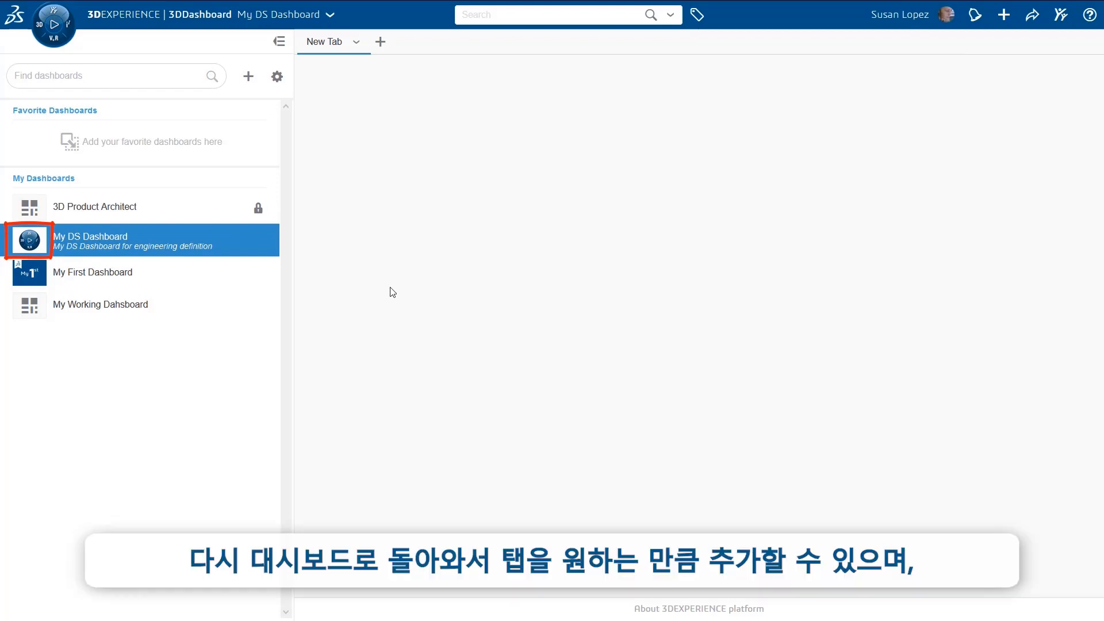
Step: Rename the dashboard's initial tab to "Screws"
{"action": "double_click", "coordinate": [324, 42]}
{"action": "type", "text": "Scr"}
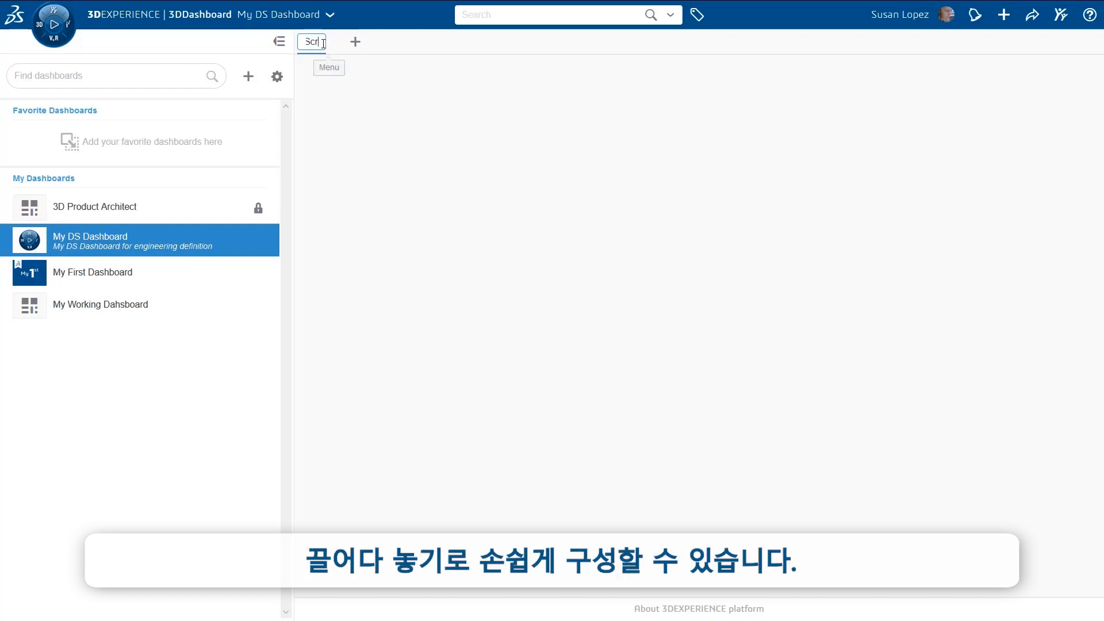
{"action": "type", "text": "ews"}
{"action": "key", "text": "Return"}
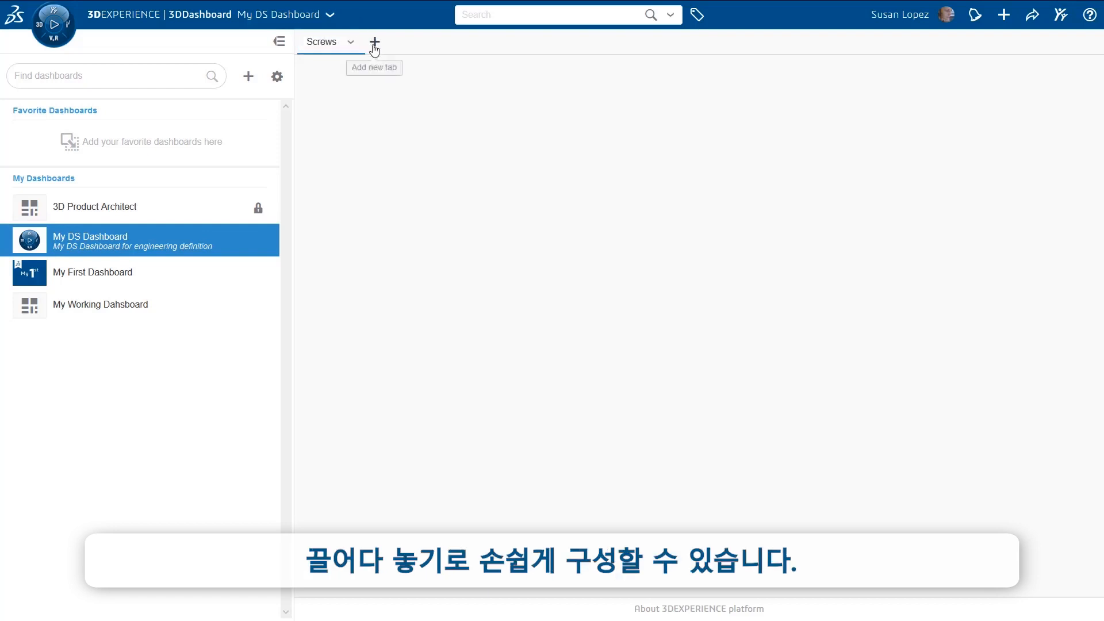
Step: Add a new dashboard tab named "Engineering Definition" and move the Screws tab after it
{"action": "left_click", "coordinate": [374, 42]}
{"action": "type", "text": "Engineering"}
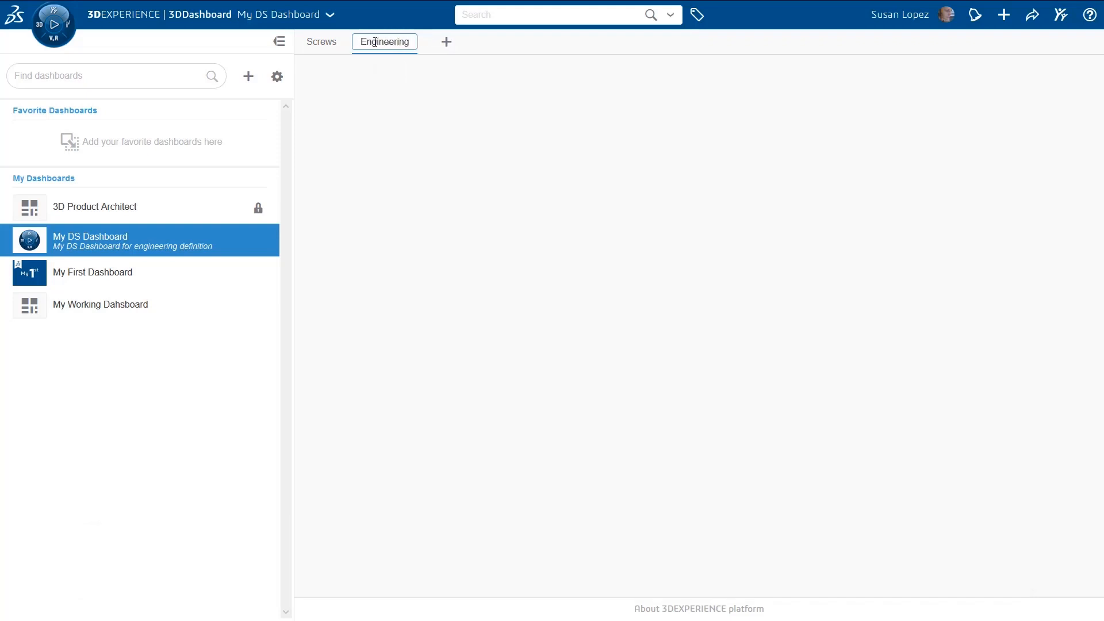
{"action": "type", "text": " Definition"}
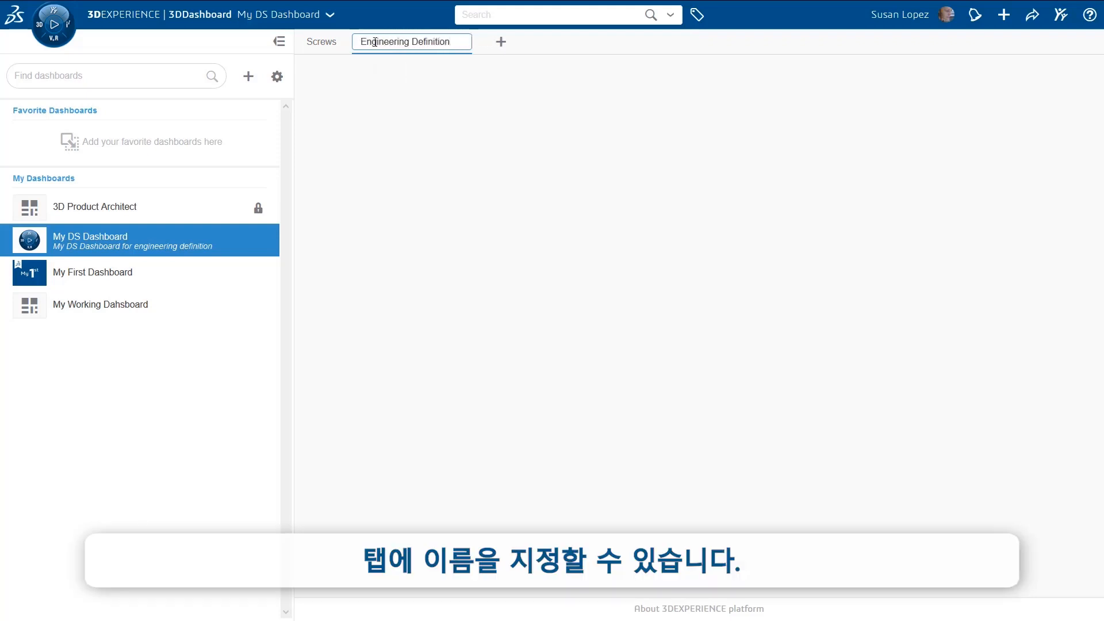
{"action": "key", "text": "Return"}
{"action": "left_click_drag", "start_coordinate": [318, 42], "coordinate": [444, 53]}
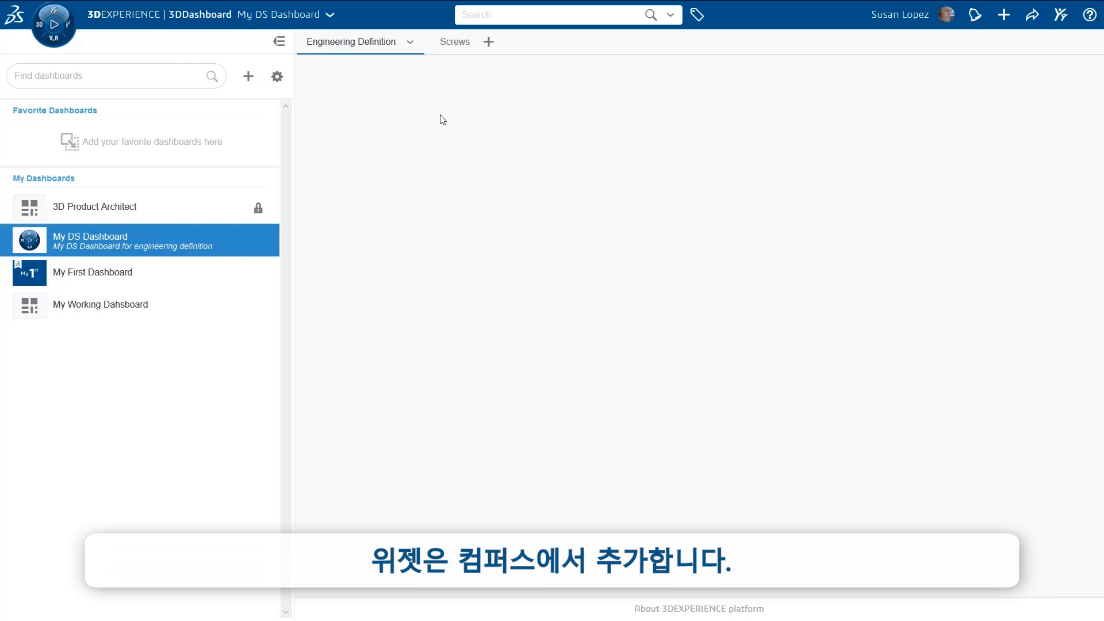
Step: Hide the dashboards list and, with the Screws tab active, search the compass apps for "bookmark", shortening the term to "book"
{"action": "left_click", "coordinate": [279, 42]}
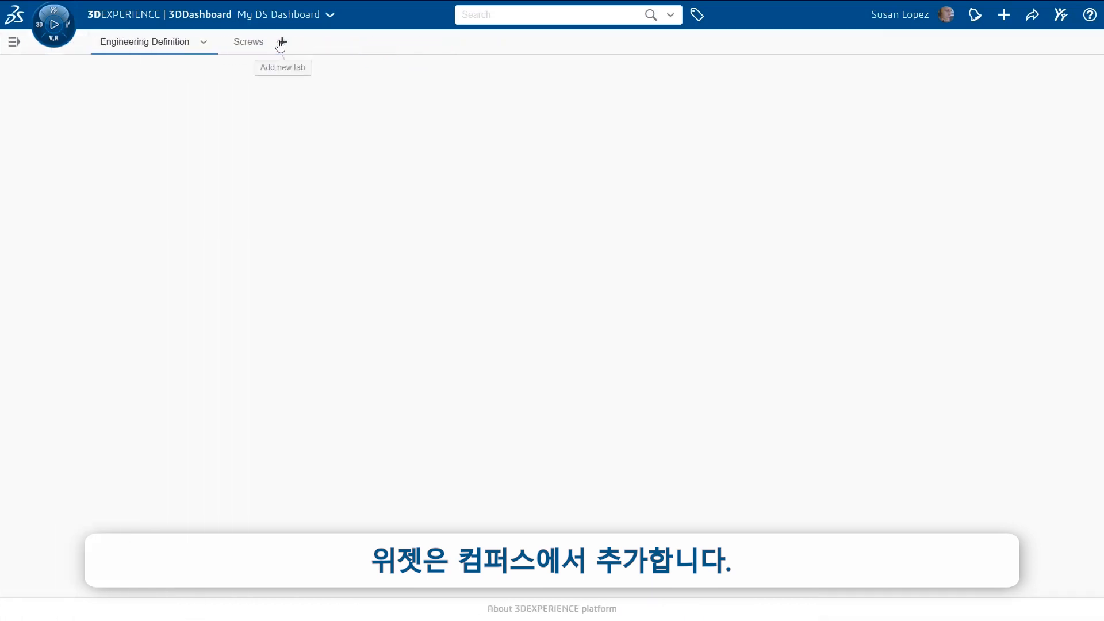
{"action": "left_click", "coordinate": [249, 50]}
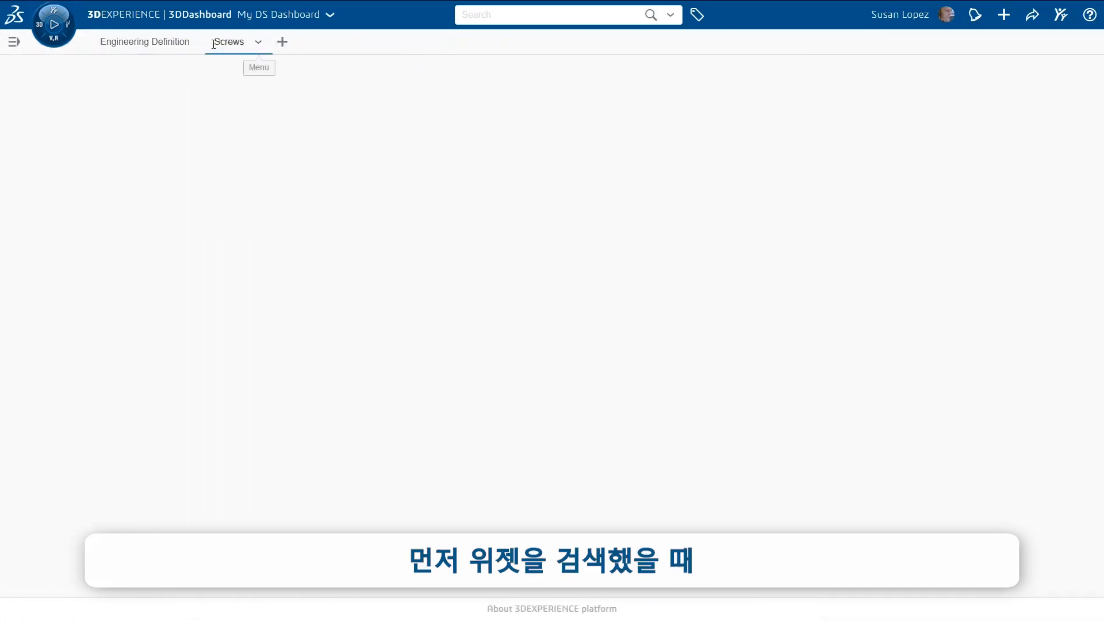
{"action": "left_click", "coordinate": [62, 17]}
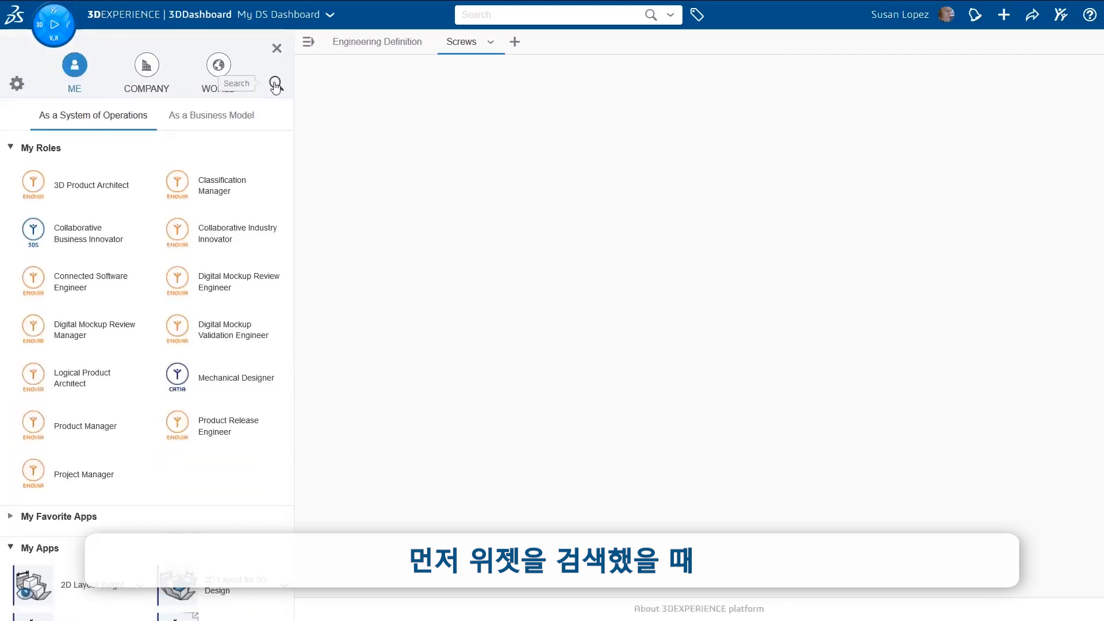
{"action": "left_click", "coordinate": [276, 85]}
{"action": "type", "text": "boo"}
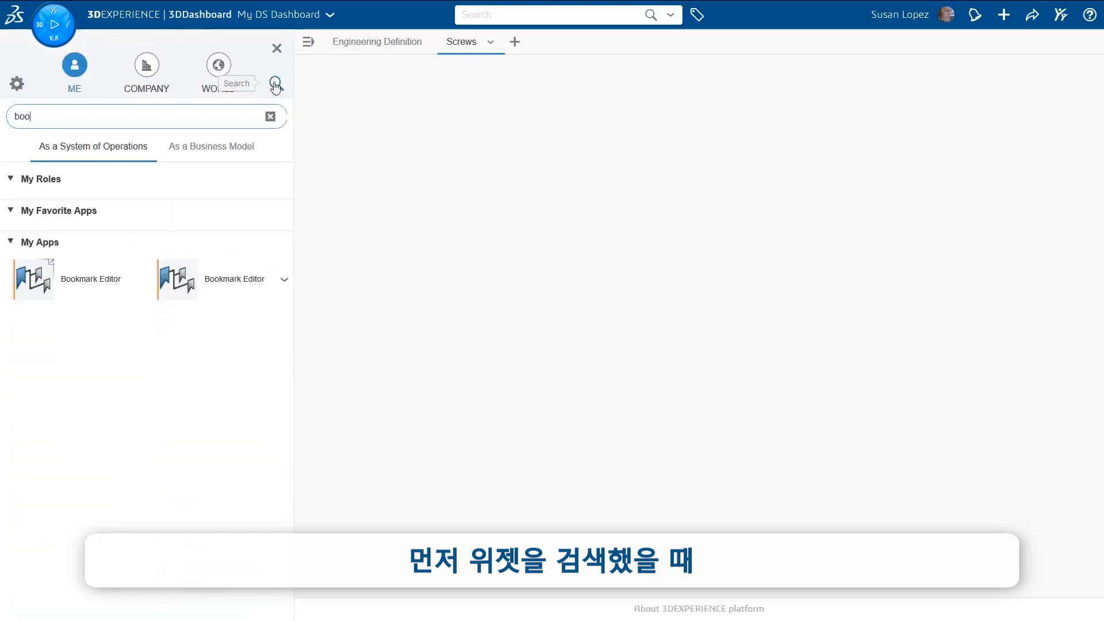
{"action": "type", "text": "kmark"}
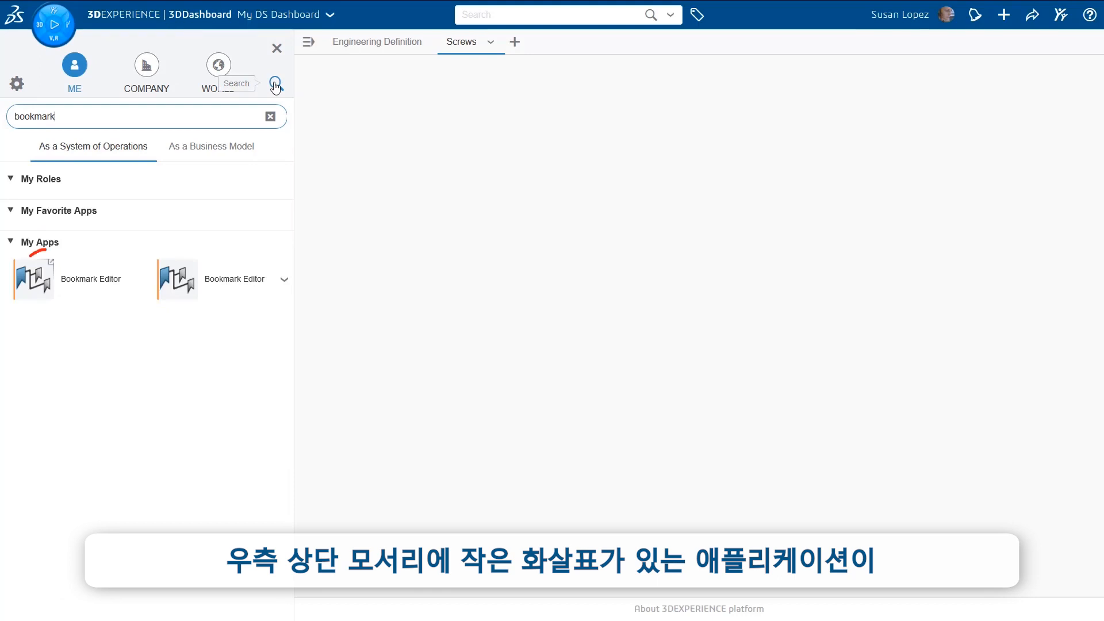
{"action": "key", "text": "BackSpace"}
{"action": "key", "text": "BackSpace"}
{"action": "key", "text": "BackSpace"}
{"action": "key", "text": "BackSpace"}
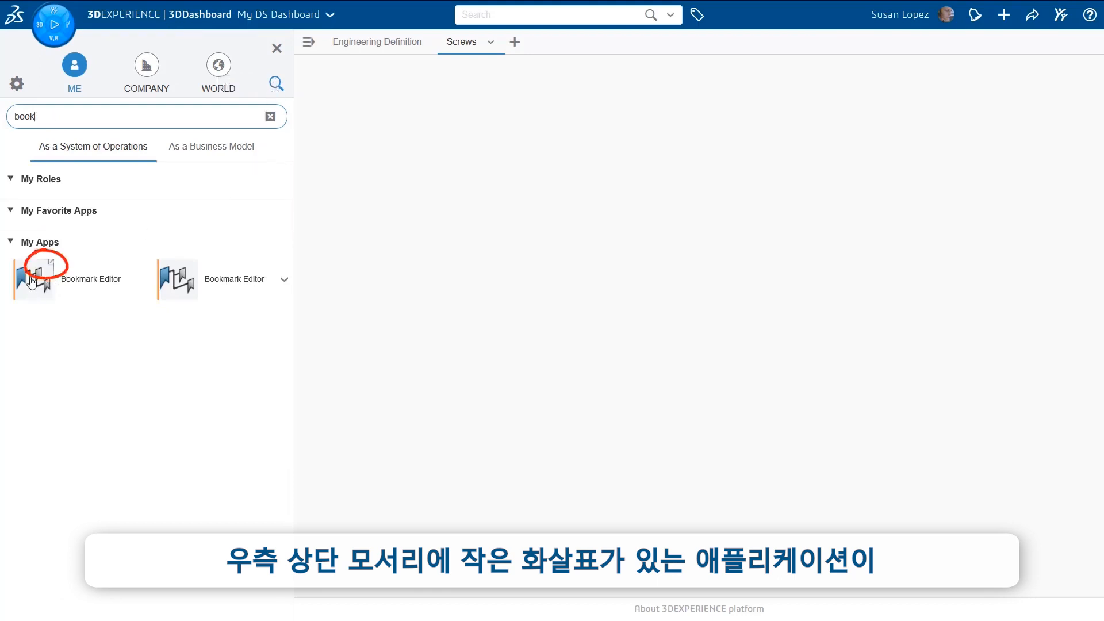
Step: Add the Bookmark Editor widget to the Screws tab, close the compass, and widen the widget's Title column
{"action": "left_click_drag", "start_coordinate": [31, 282], "coordinate": [422, 256]}
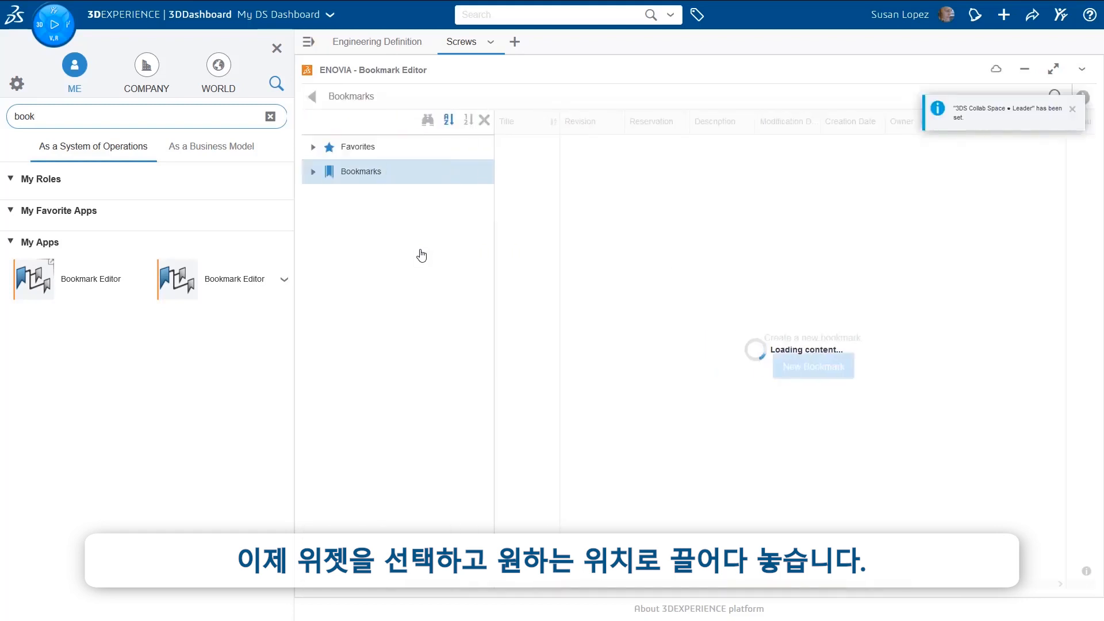
{"action": "left_click", "coordinate": [277, 49]}
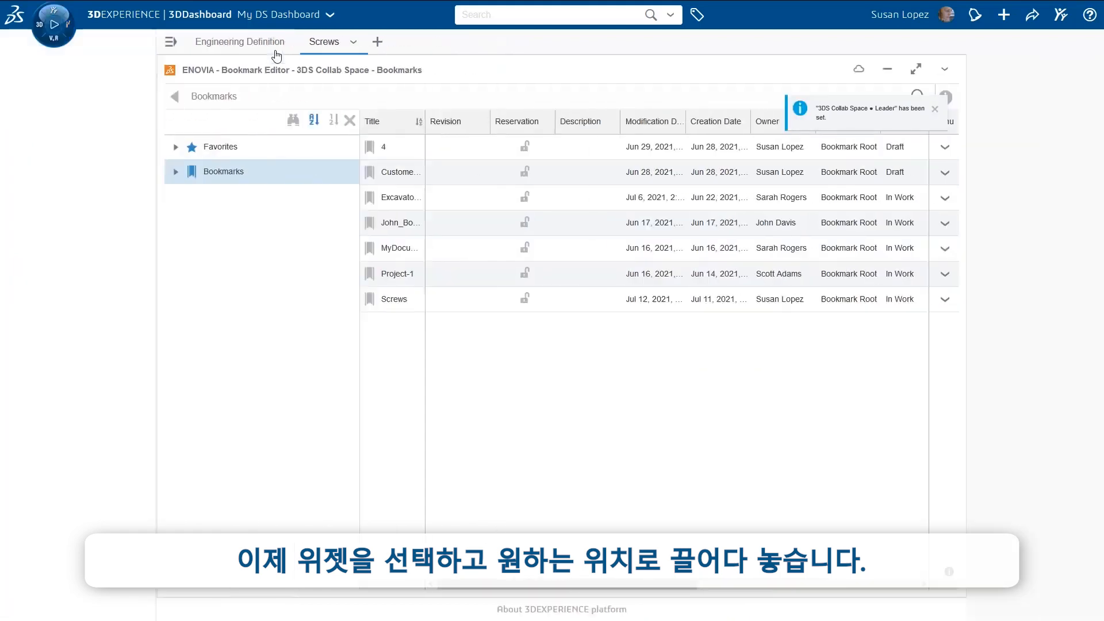
{"action": "left_click_drag", "start_coordinate": [268, 342], "coordinate": [360, 333]}
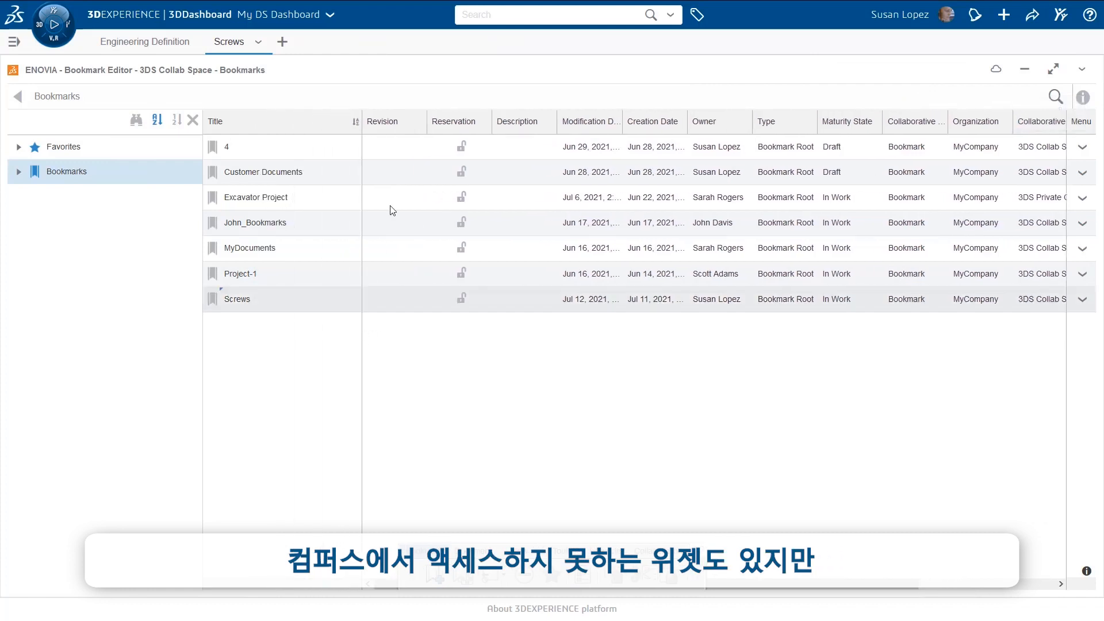
Step: Search the platform for "Screws" and pin the search results as a widget to the Screws tab of My DS Dashboard
{"action": "left_click", "coordinate": [484, 16]}
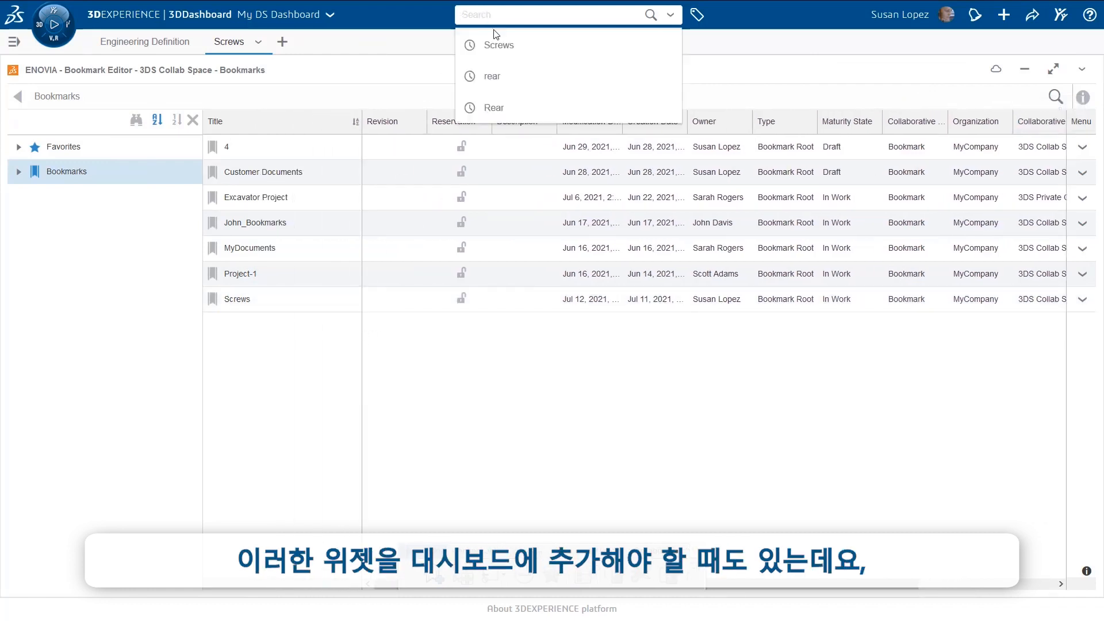
{"action": "left_click", "coordinate": [498, 44]}
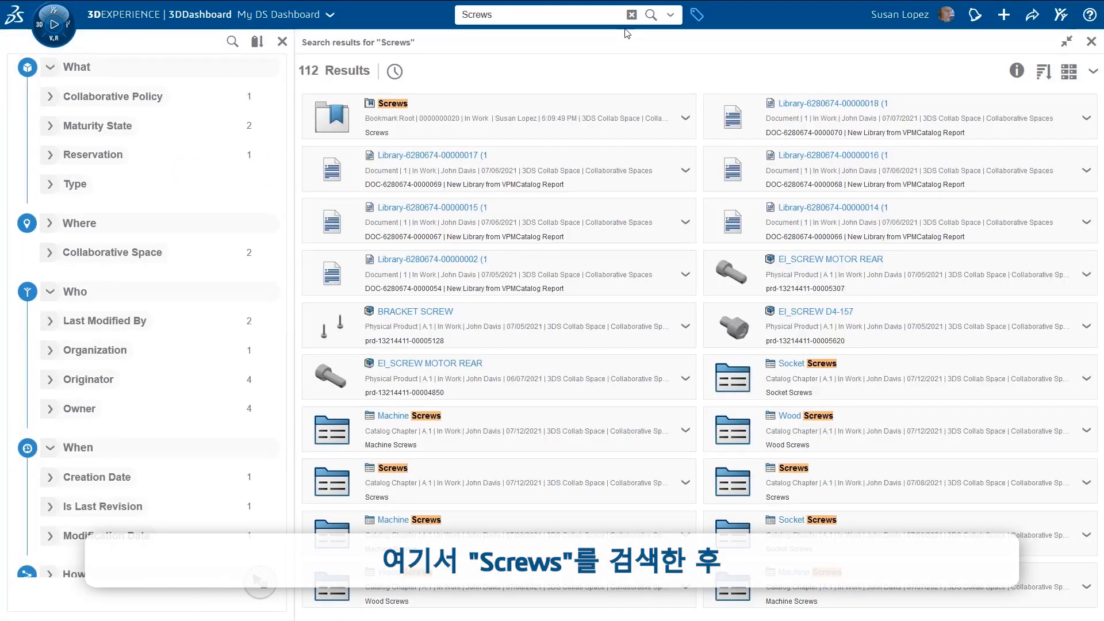
{"action": "left_click", "coordinate": [1094, 73]}
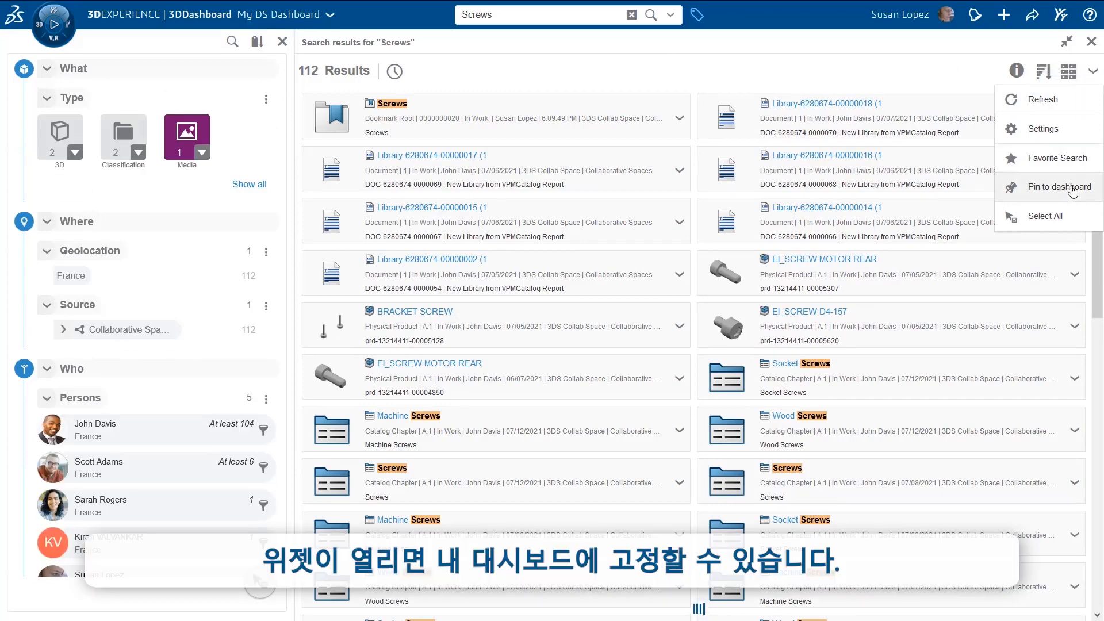
{"action": "left_click", "coordinate": [1058, 187]}
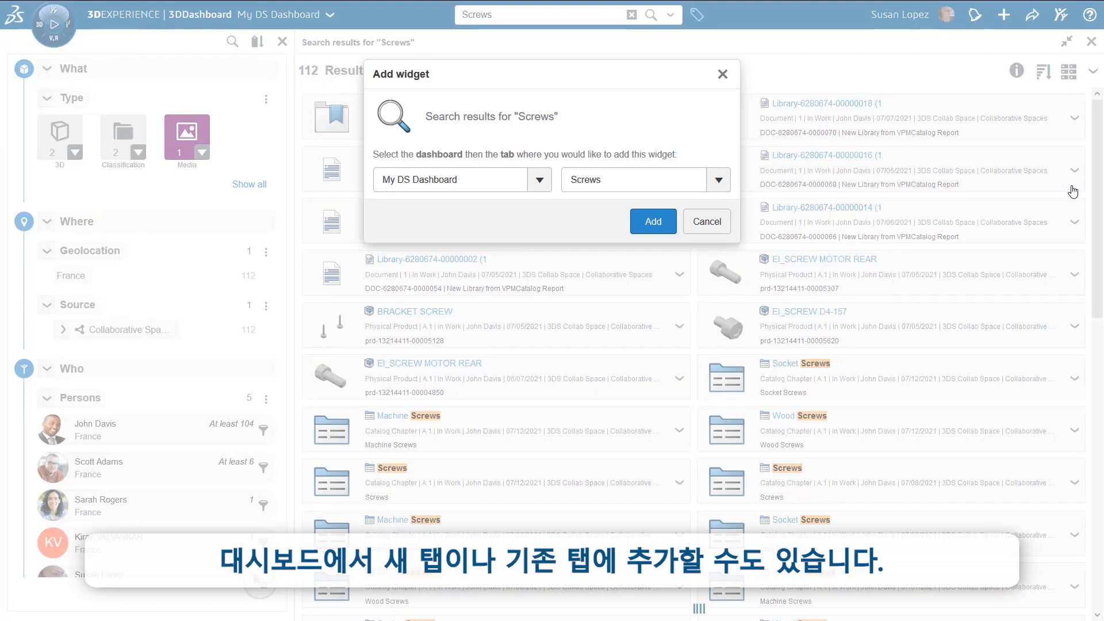
{"action": "left_click", "coordinate": [654, 222]}
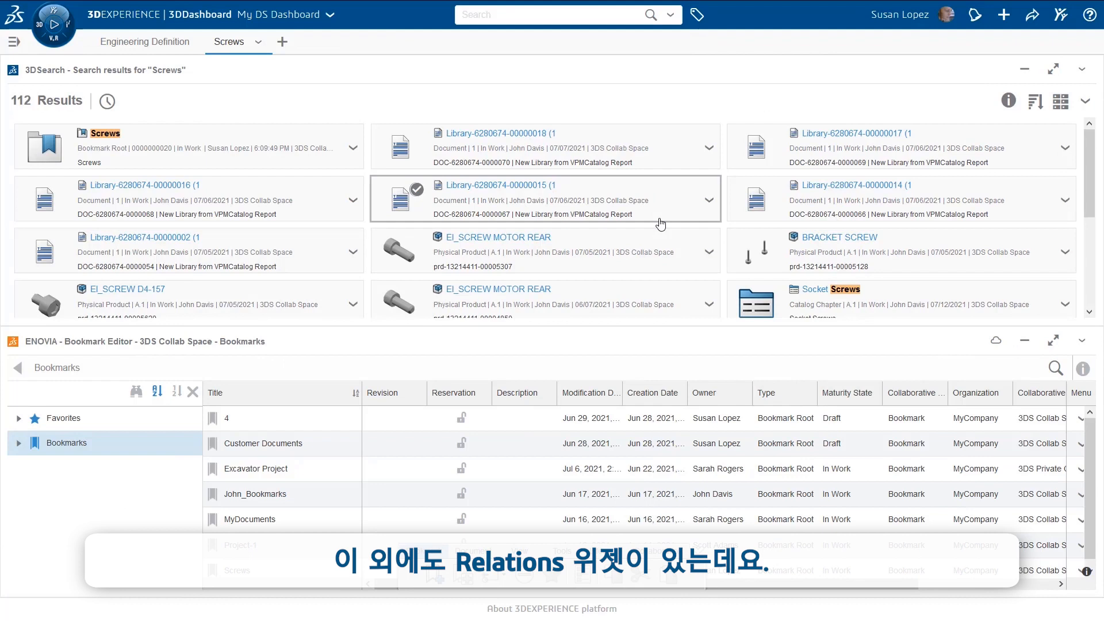
{"action": "left_click", "coordinate": [709, 253]}
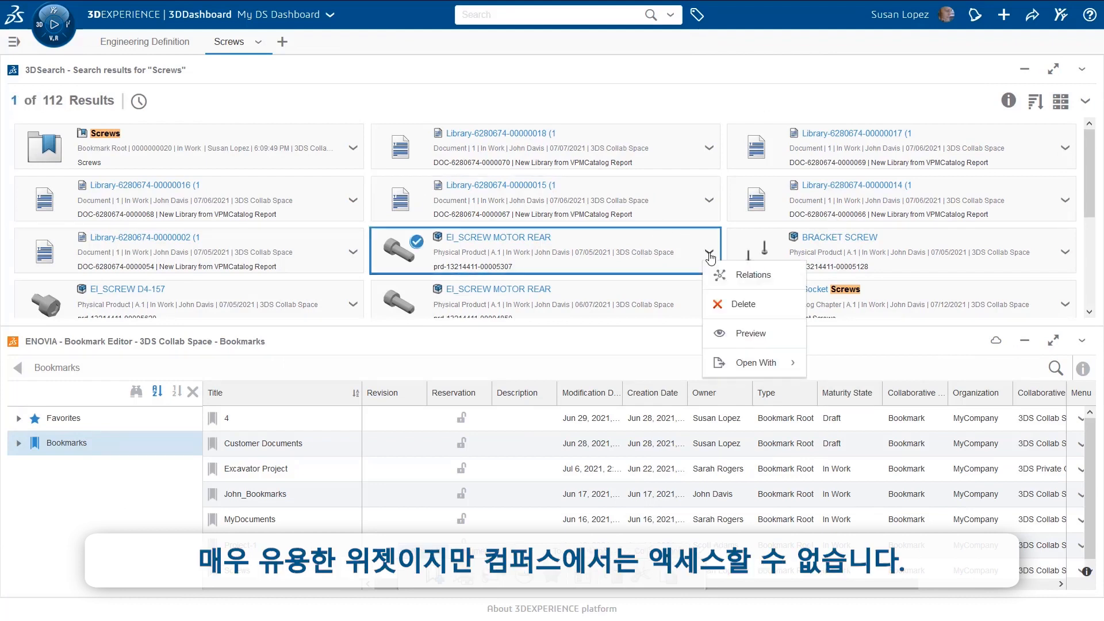
{"action": "left_click", "coordinate": [760, 278]}
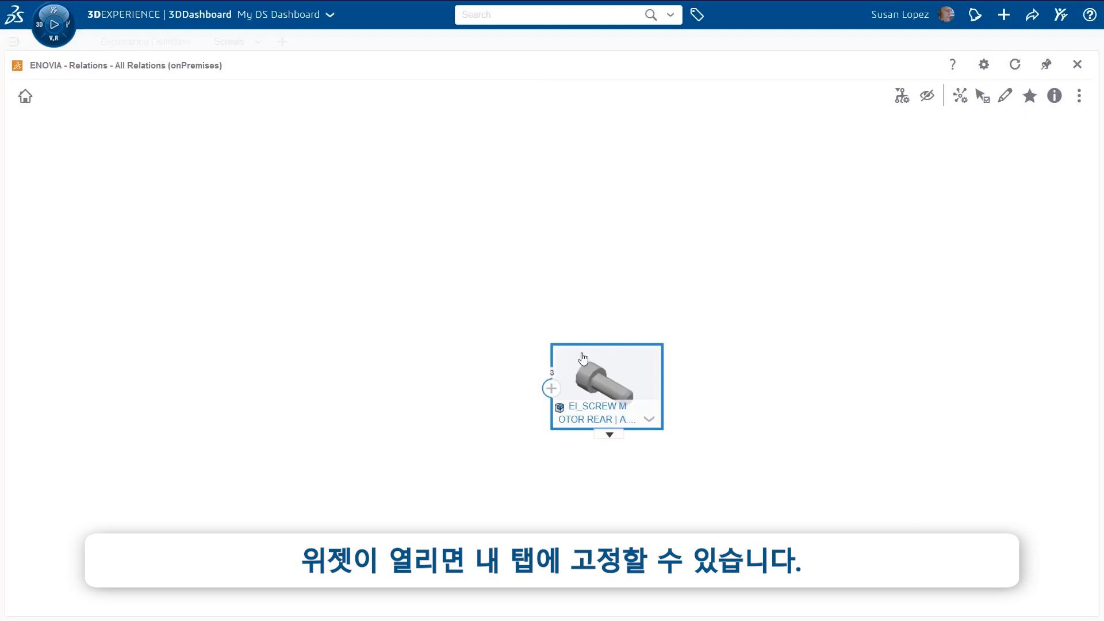
{"action": "mouse_move", "coordinate": [552, 391]}
{"action": "left_click", "coordinate": [553, 389]}
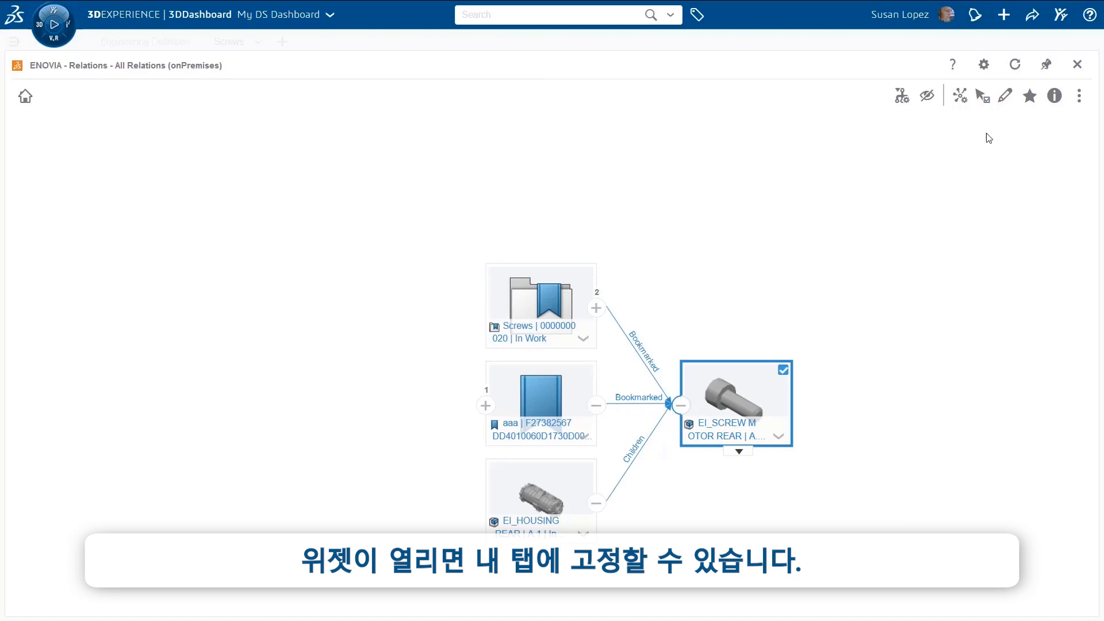
Step: Pin the Relations view as a widget to the Screws tab of My DS Dashboard and fit its graph in the widget
{"action": "left_click", "coordinate": [1047, 68]}
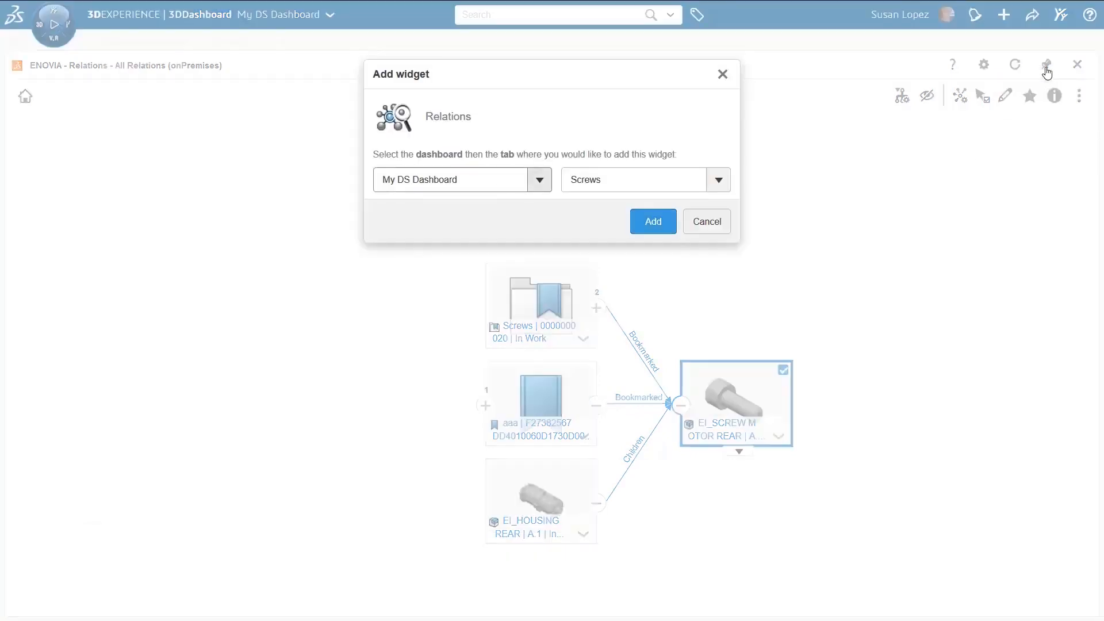
{"action": "left_click", "coordinate": [653, 221]}
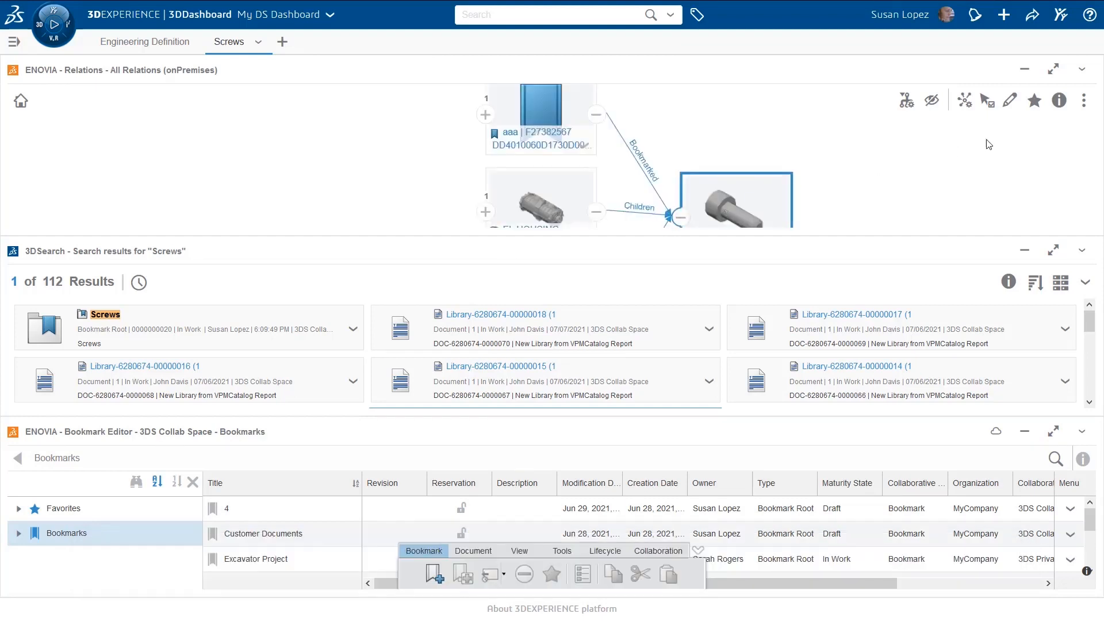
{"action": "left_click", "coordinate": [1084, 100]}
{"action": "left_click", "coordinate": [1026, 185]}
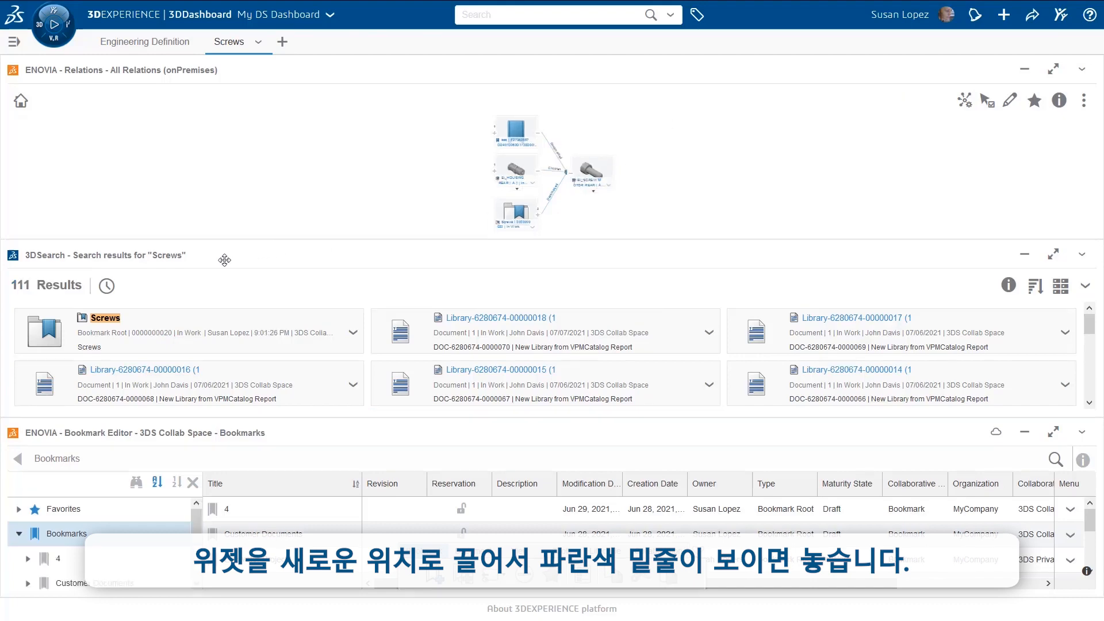
Step: Place the search results widget beside Relations, and in Scroll mode narrow the Bookmark Editor and make the search results widget taller
{"action": "left_click_drag", "start_coordinate": [224, 259], "coordinate": [789, 163]}
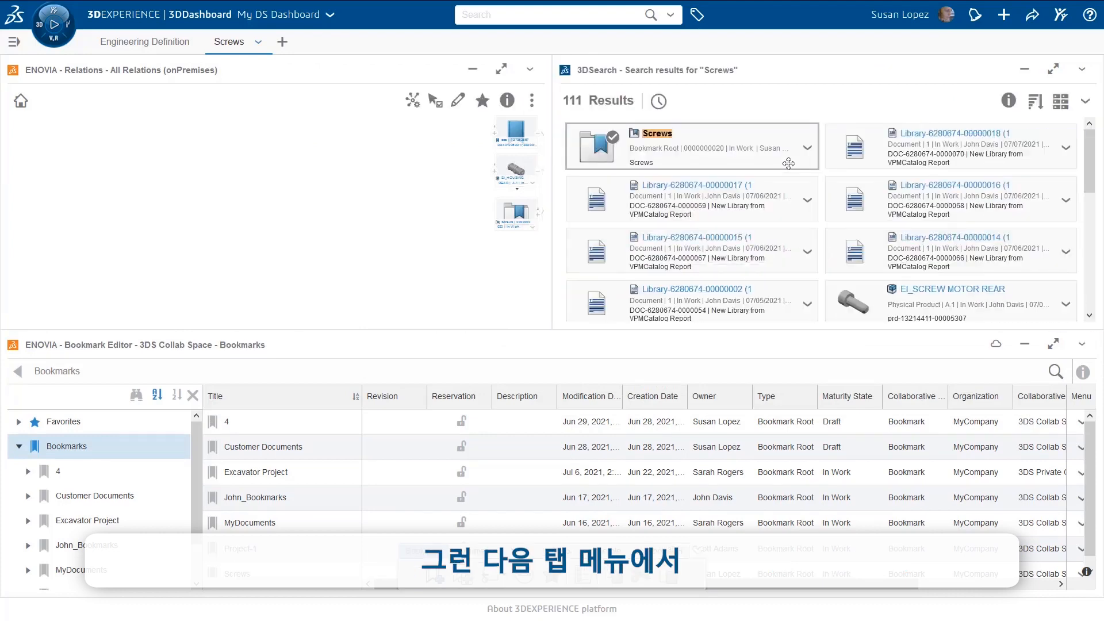
{"action": "left_click", "coordinate": [259, 46]}
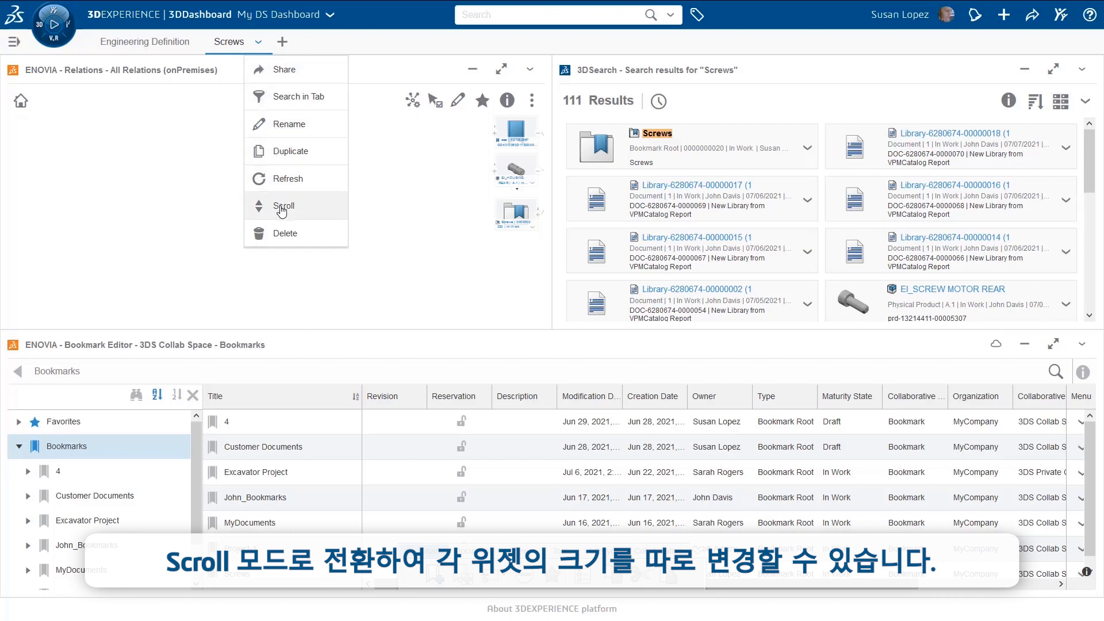
{"action": "left_click", "coordinate": [282, 210]}
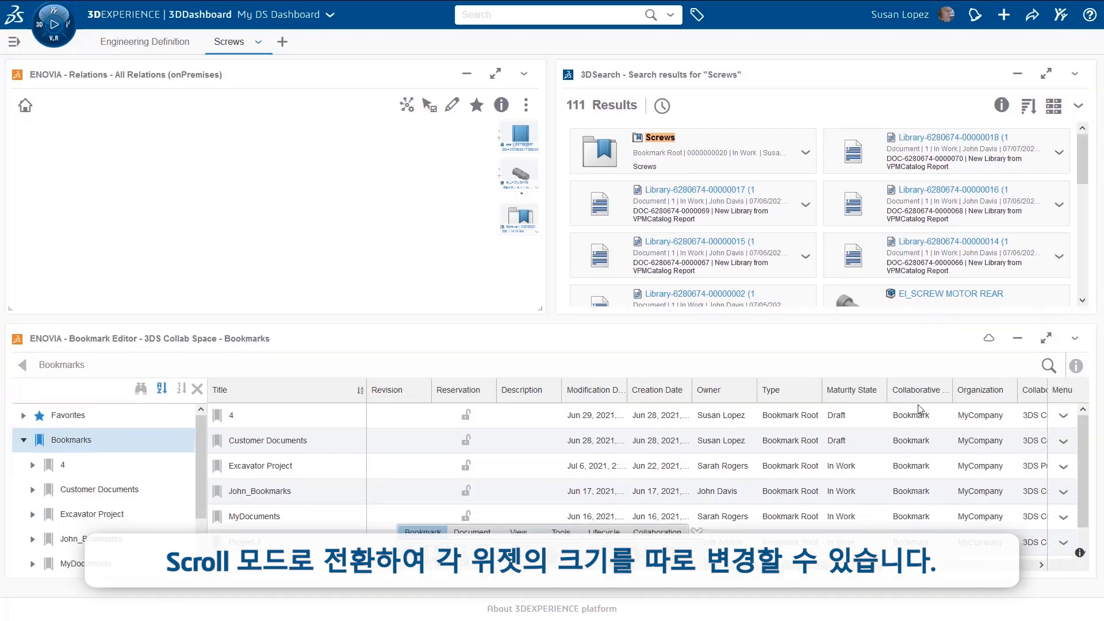
{"action": "left_click_drag", "start_coordinate": [1088, 426], "coordinate": [282, 420]}
{"action": "left_click_drag", "start_coordinate": [624, 313], "coordinate": [610, 460]}
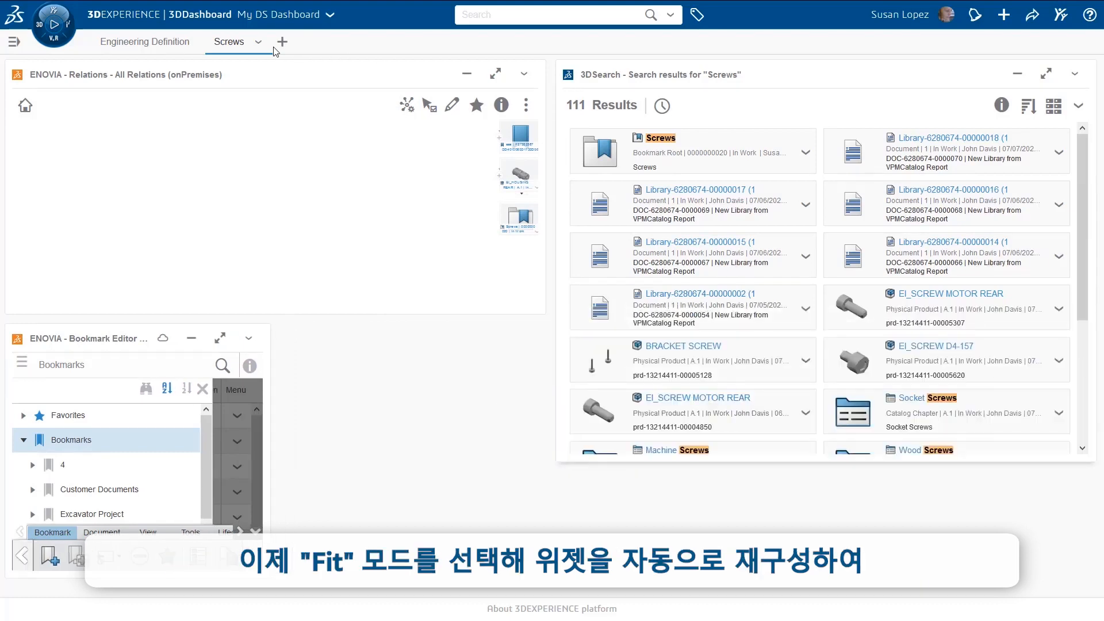
Step: Switch the Screws tab to Fit mode and widen the Relations and Bookmark Editor column to about three quarters, refitting the relations graph
{"action": "left_click", "coordinate": [258, 44]}
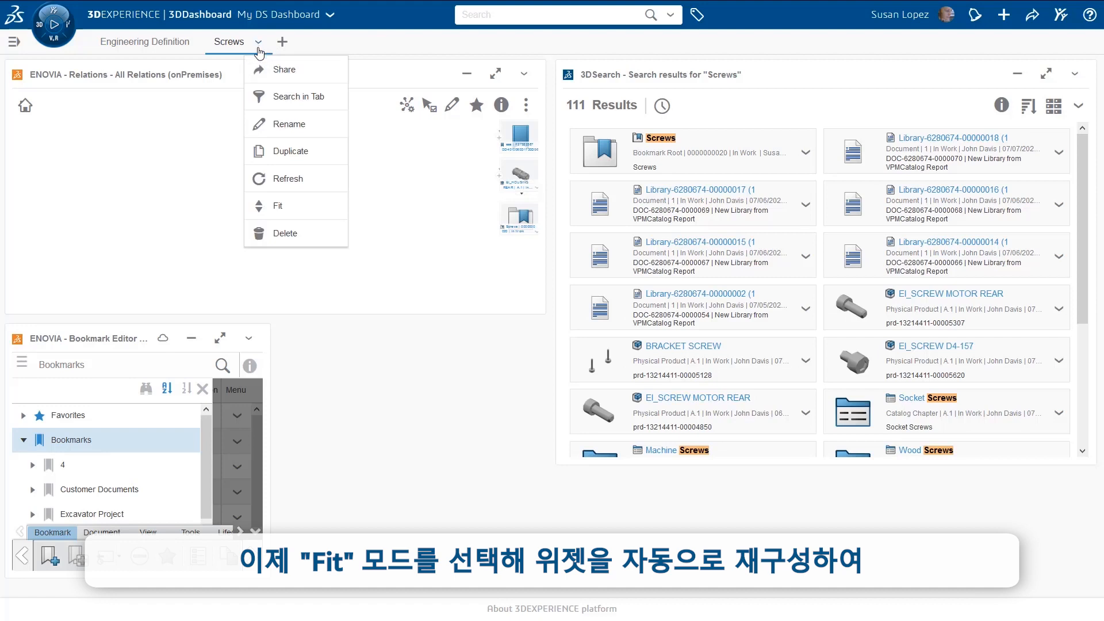
{"action": "left_click", "coordinate": [297, 208]}
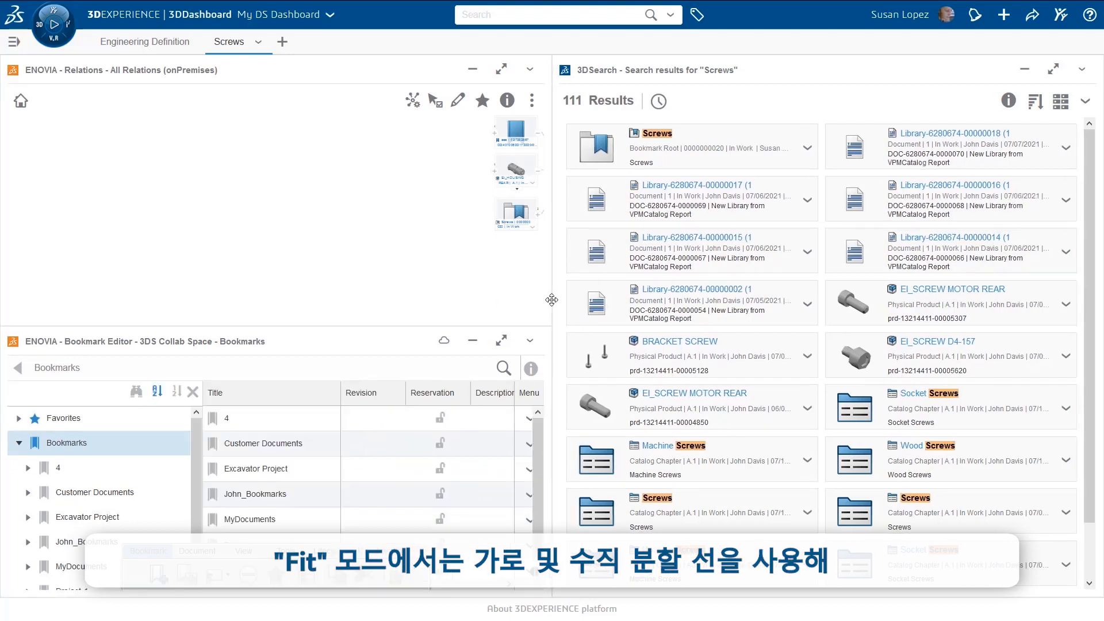
{"action": "left_click_drag", "start_coordinate": [552, 300], "coordinate": [823, 311]}
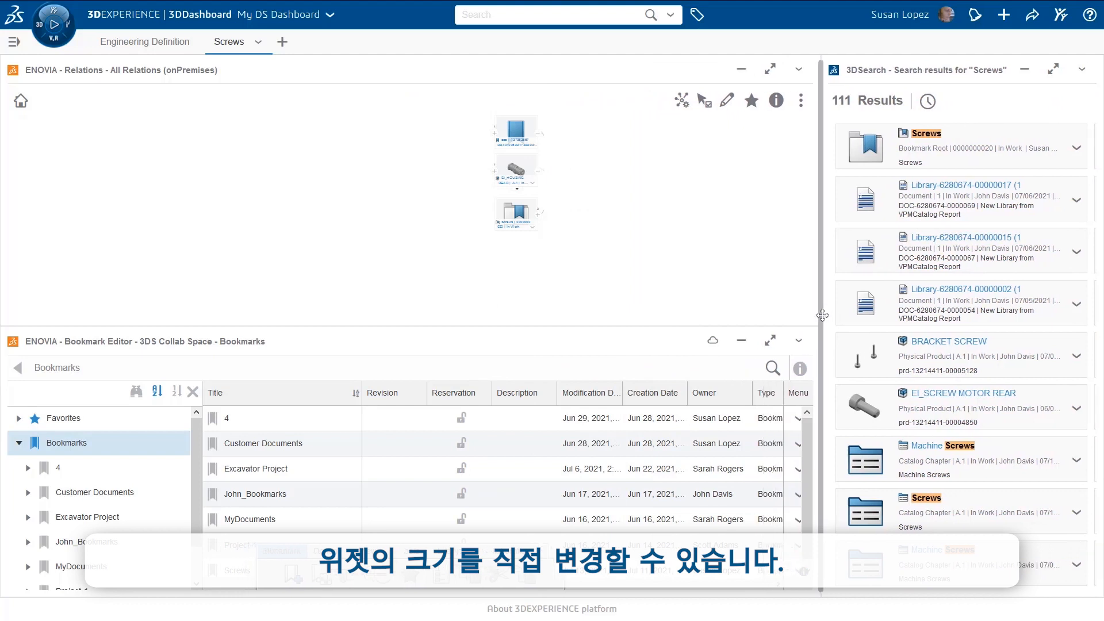
{"action": "left_click", "coordinate": [803, 101]}
{"action": "left_click", "coordinate": [698, 185]}
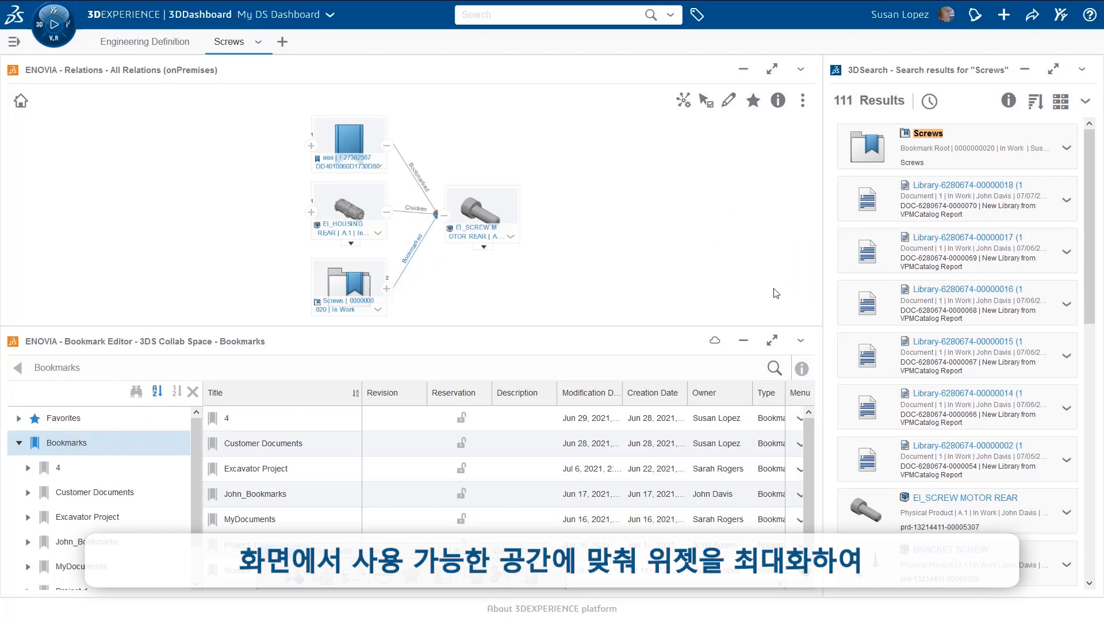
Step: Maximize and restore the Bookmark Editor, and show the search results widget in full screen before returning it to its place
{"action": "left_click", "coordinate": [772, 342]}
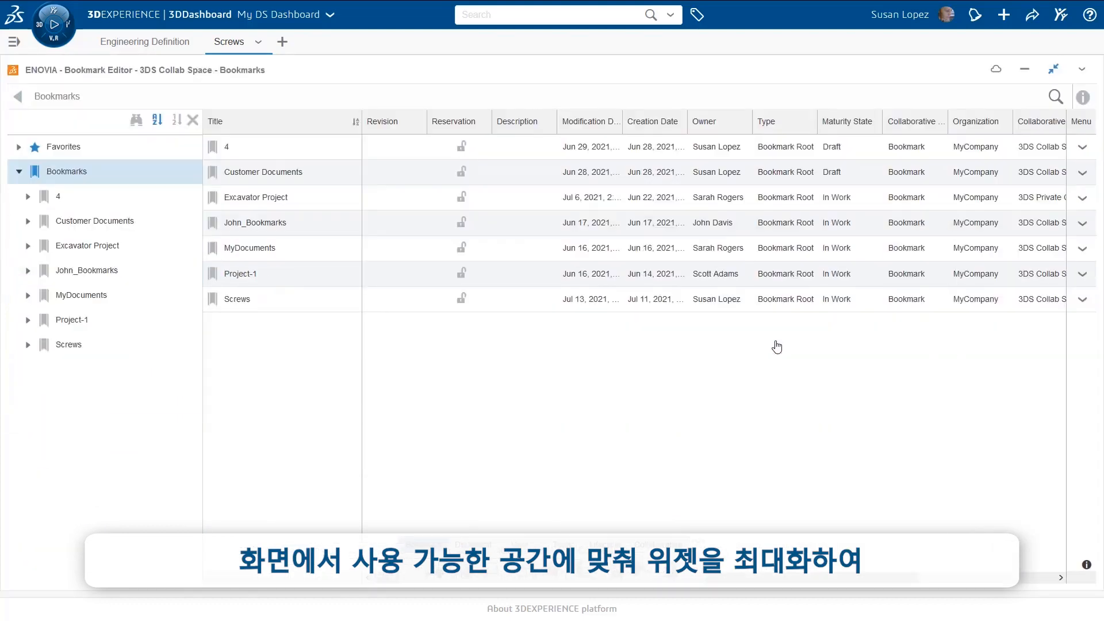
{"action": "left_click", "coordinate": [1053, 71]}
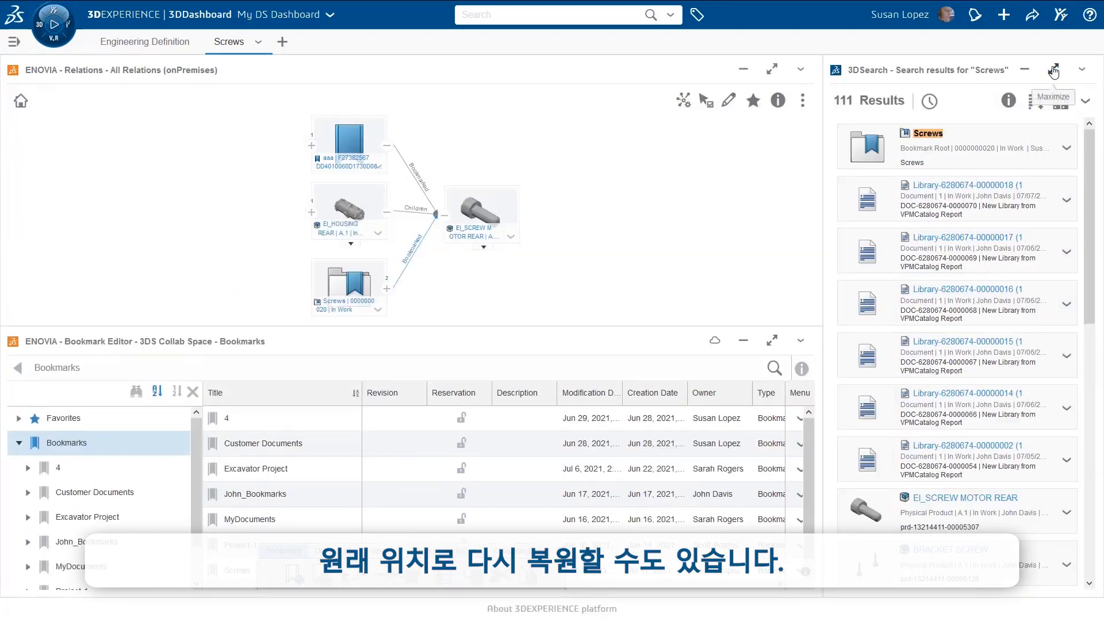
{"action": "left_click", "coordinate": [1054, 72]}
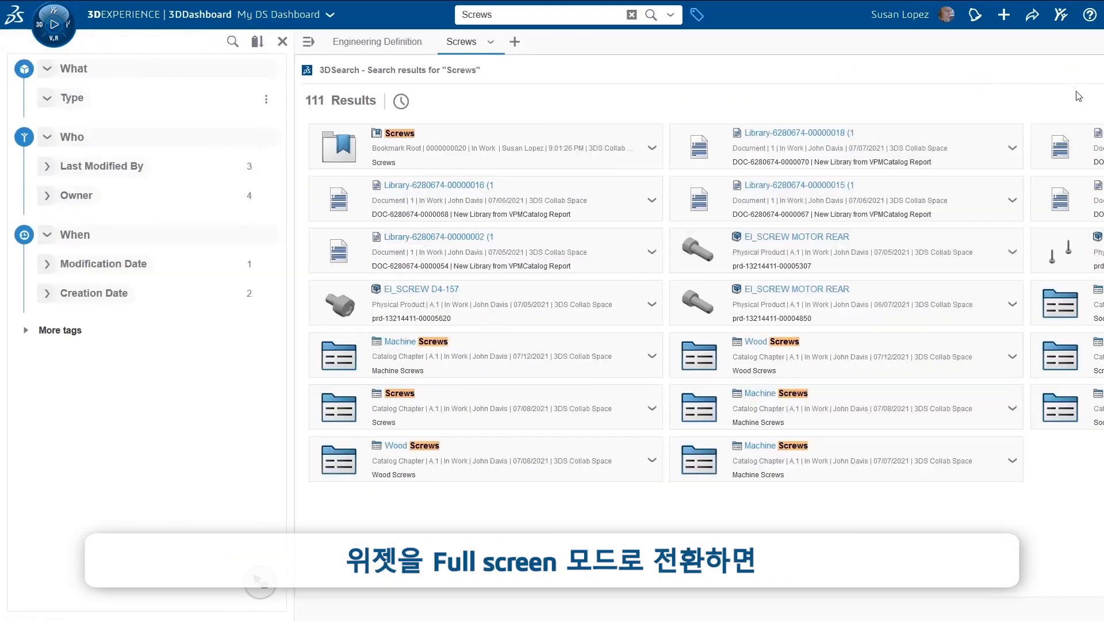
{"action": "left_click", "coordinate": [1082, 69]}
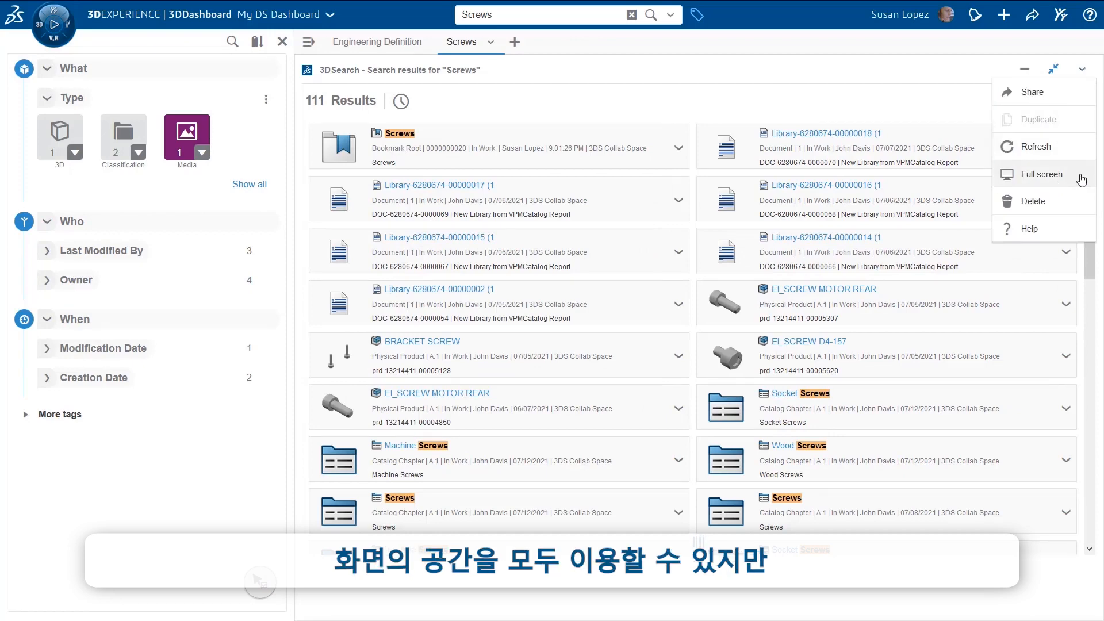
{"action": "left_click", "coordinate": [1042, 174]}
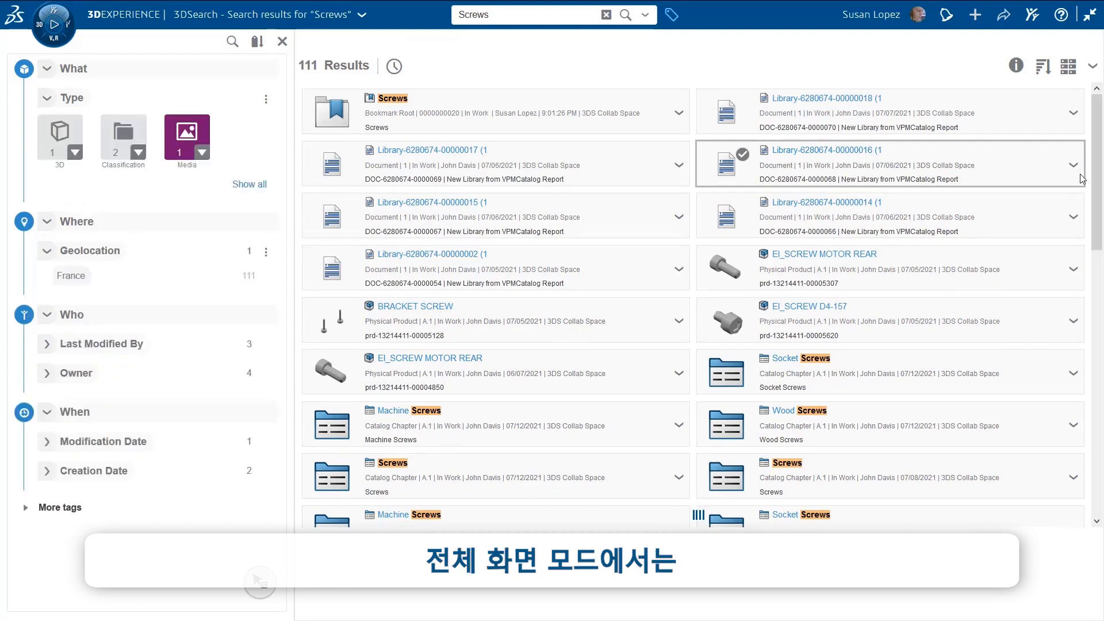
{"action": "left_click", "coordinate": [1093, 18]}
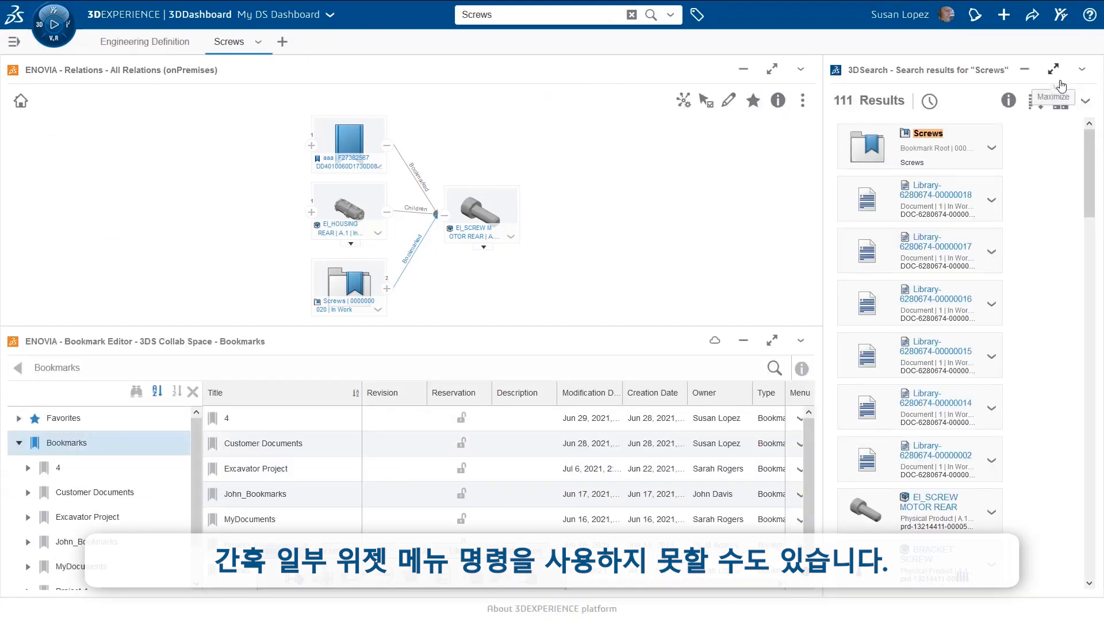
Step: Minimize the Relations widget and restore it
{"action": "left_click", "coordinate": [743, 69]}
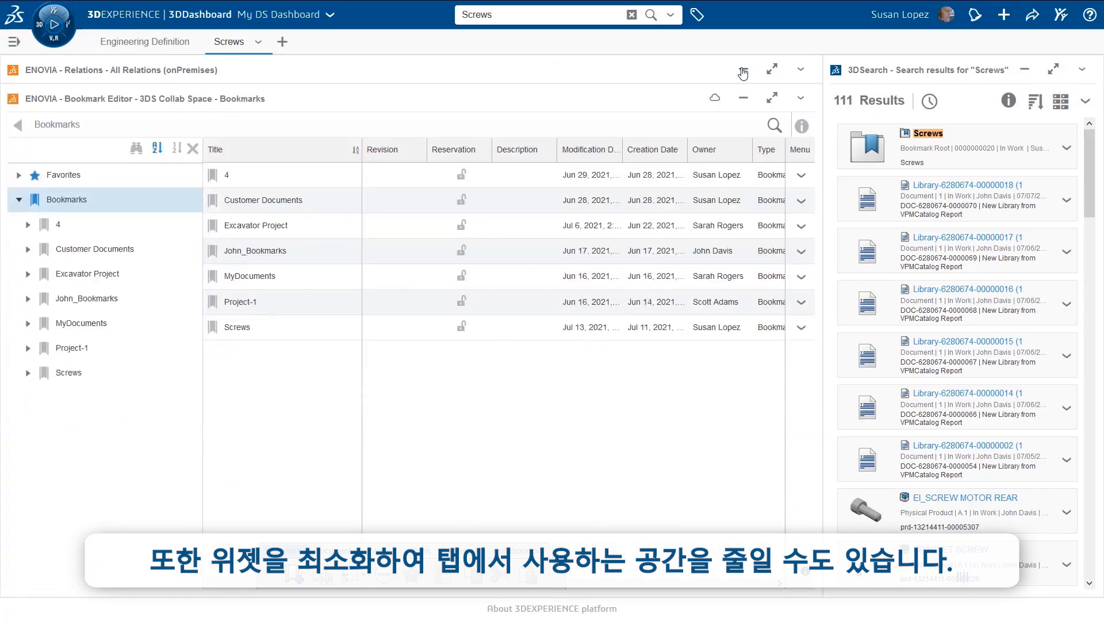
{"action": "left_click", "coordinate": [743, 70]}
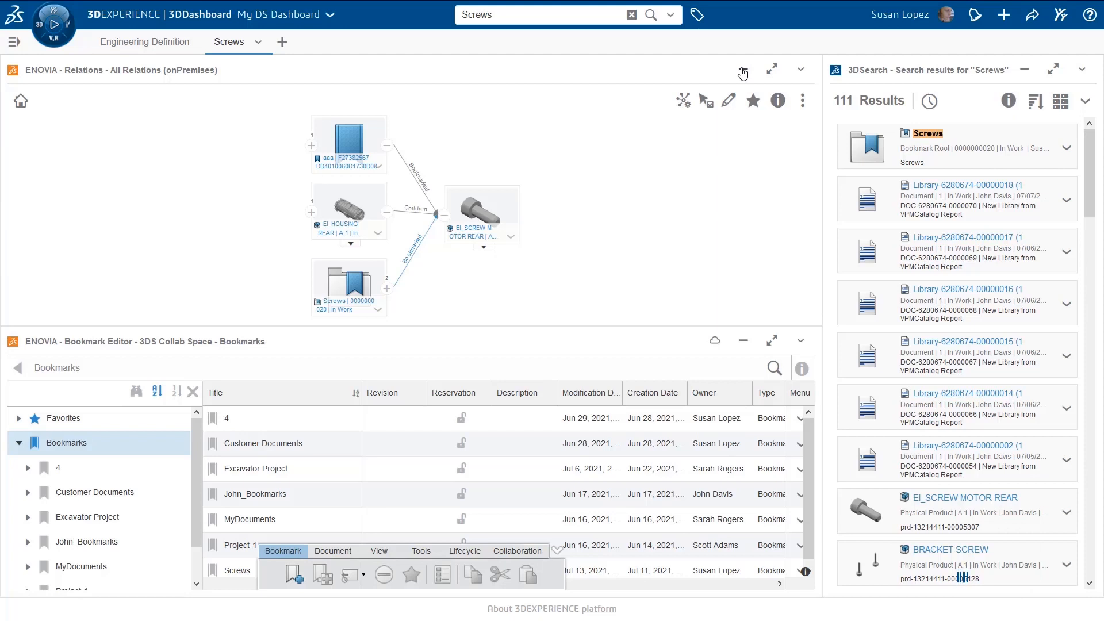
Step: Open the Screws bookmark in the Bookmark Editor, and filter the current tab's widgets by "rear" before clearing that search
{"action": "scroll", "coordinate": [191, 520], "scroll_direction": "down", "scroll_amount": 1}
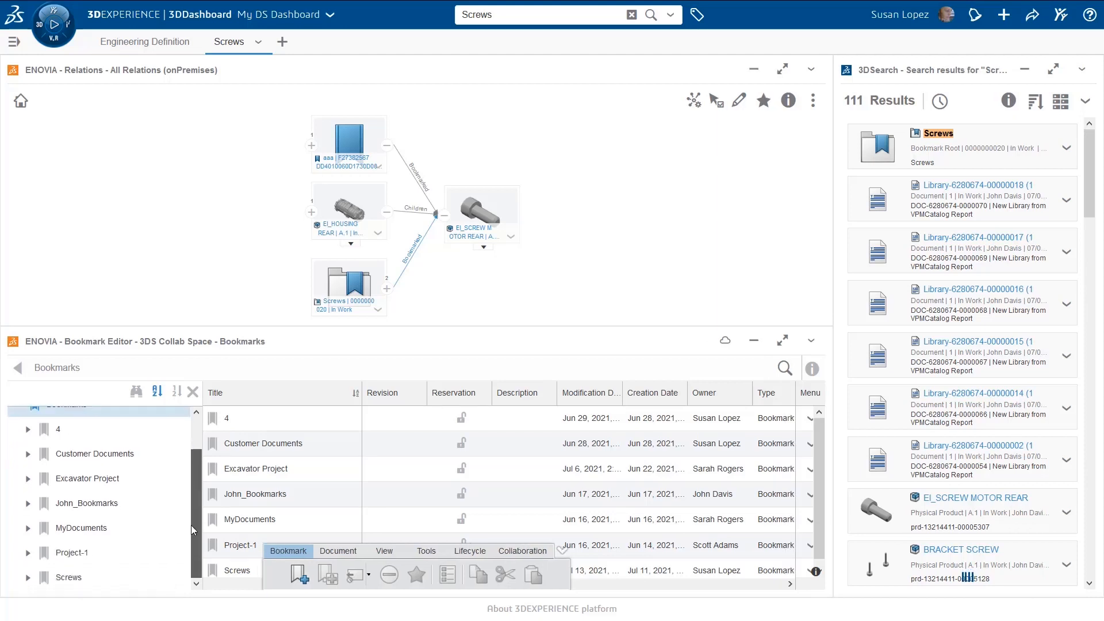
{"action": "left_click", "coordinate": [74, 579]}
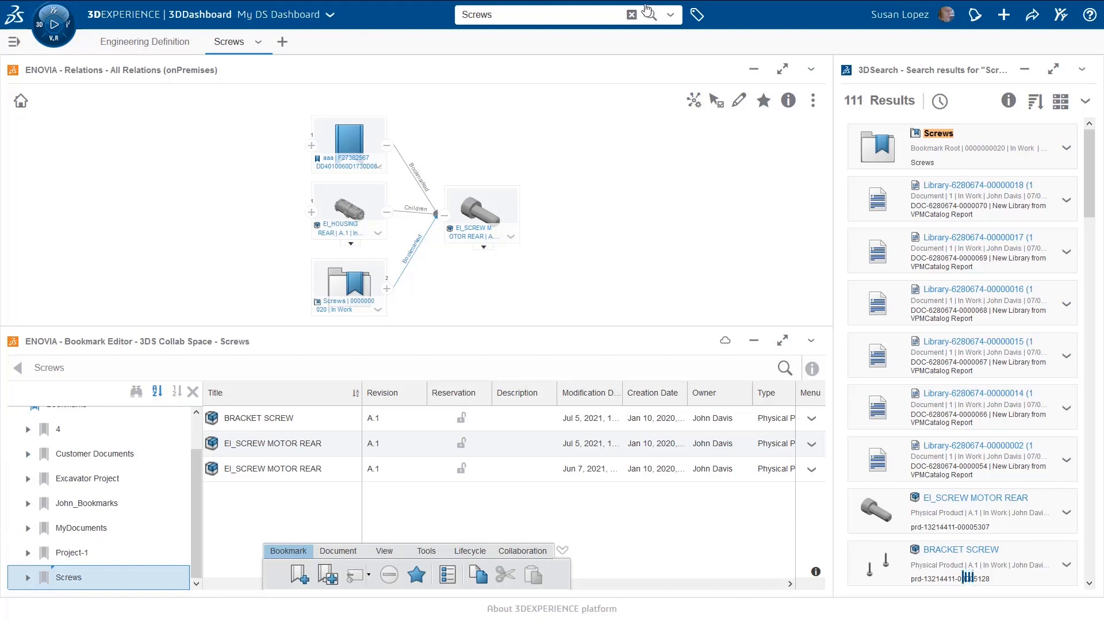
{"action": "left_click", "coordinate": [631, 15]}
{"action": "left_click", "coordinate": [578, 15]}
{"action": "type", "text": "rear"}
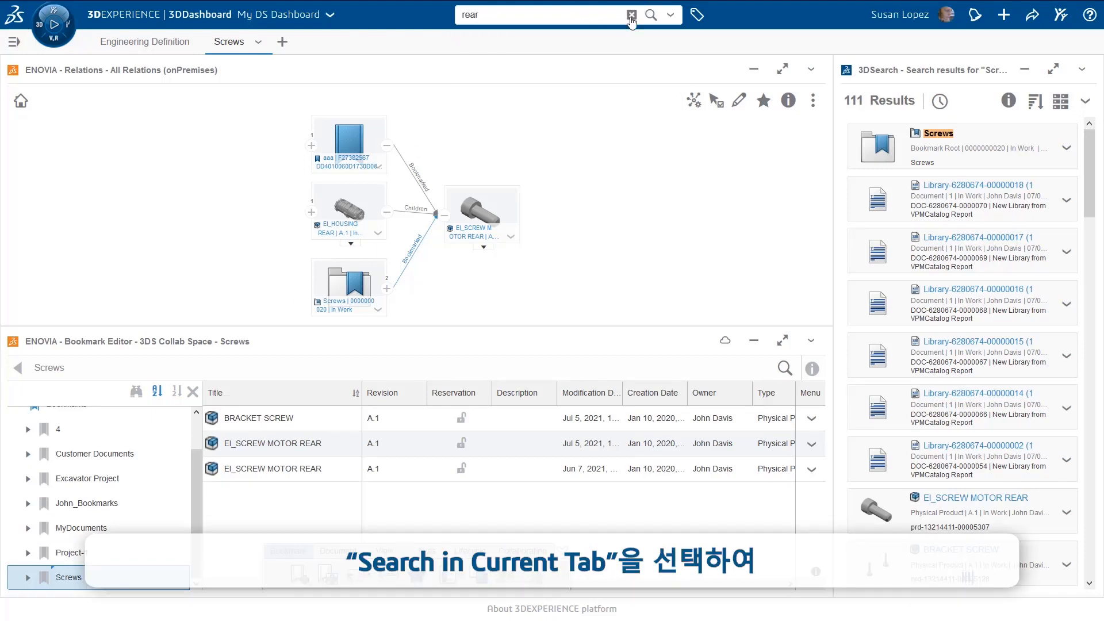
{"action": "left_click", "coordinate": [670, 15]}
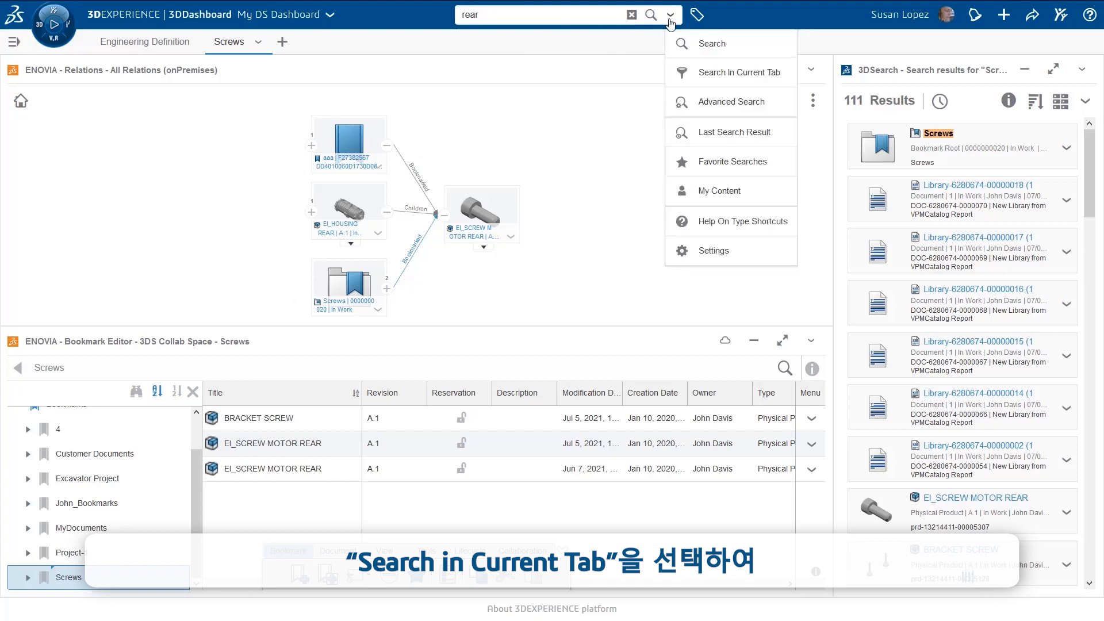
{"action": "left_click", "coordinate": [787, 73]}
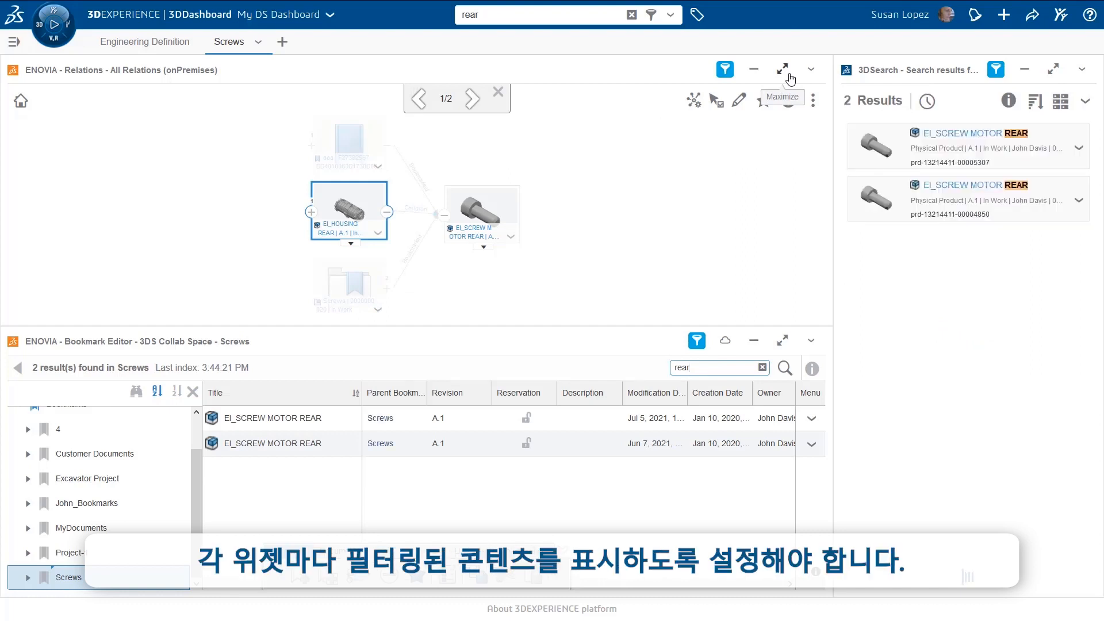
{"action": "left_click", "coordinate": [632, 15]}
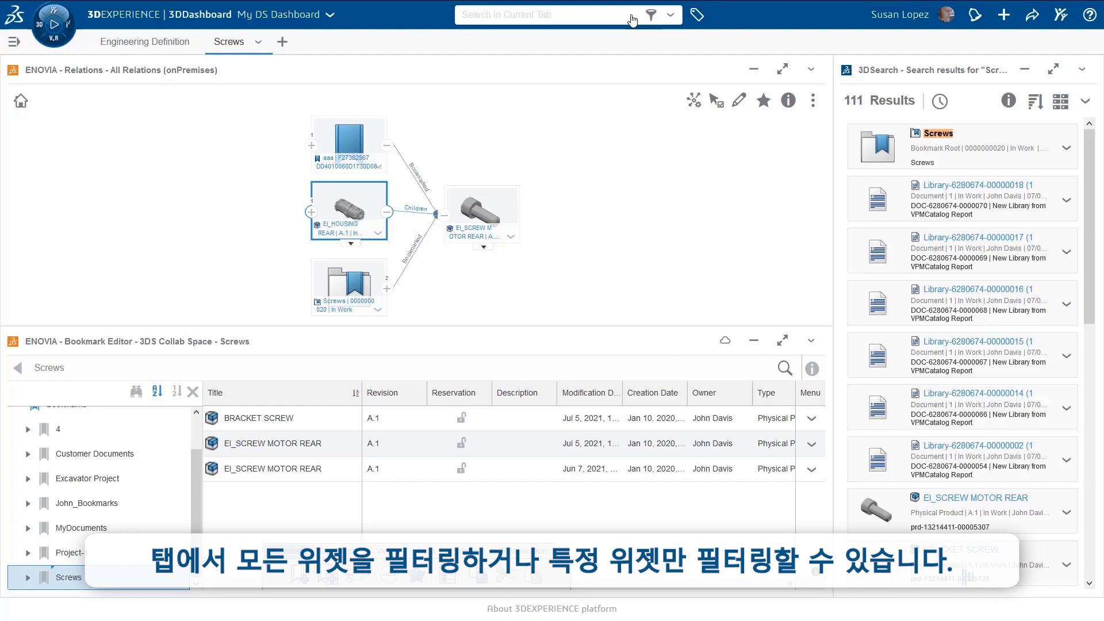
Step: Select the search results widget and filter only its content with the 6WTags tag Manufacturable/Procurable set to TRUE
{"action": "left_click", "coordinate": [896, 71]}
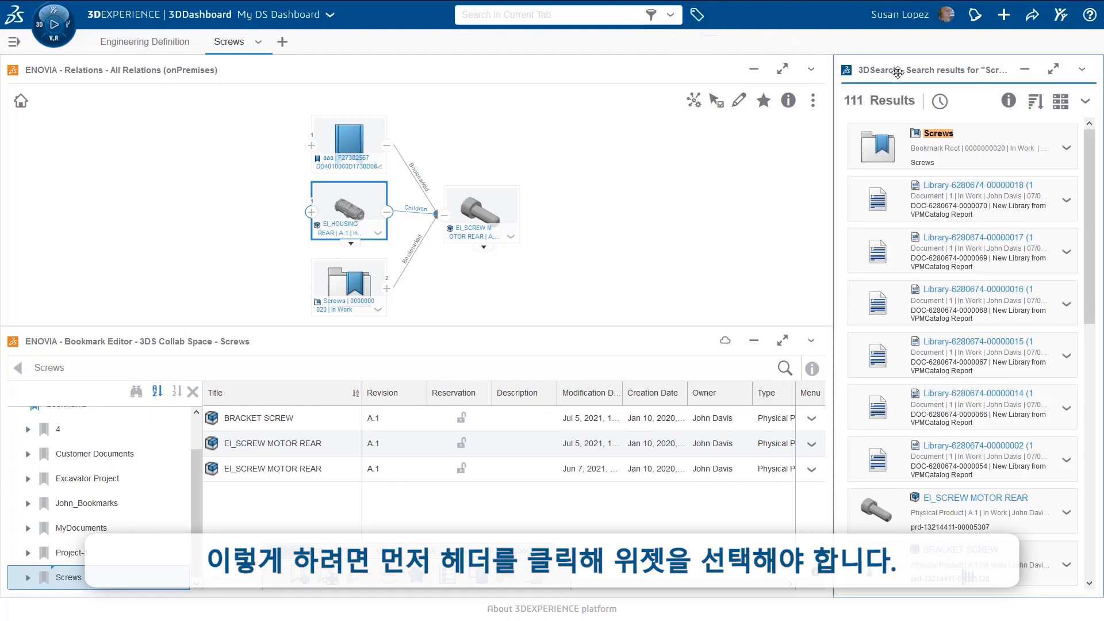
{"action": "left_click", "coordinate": [697, 17]}
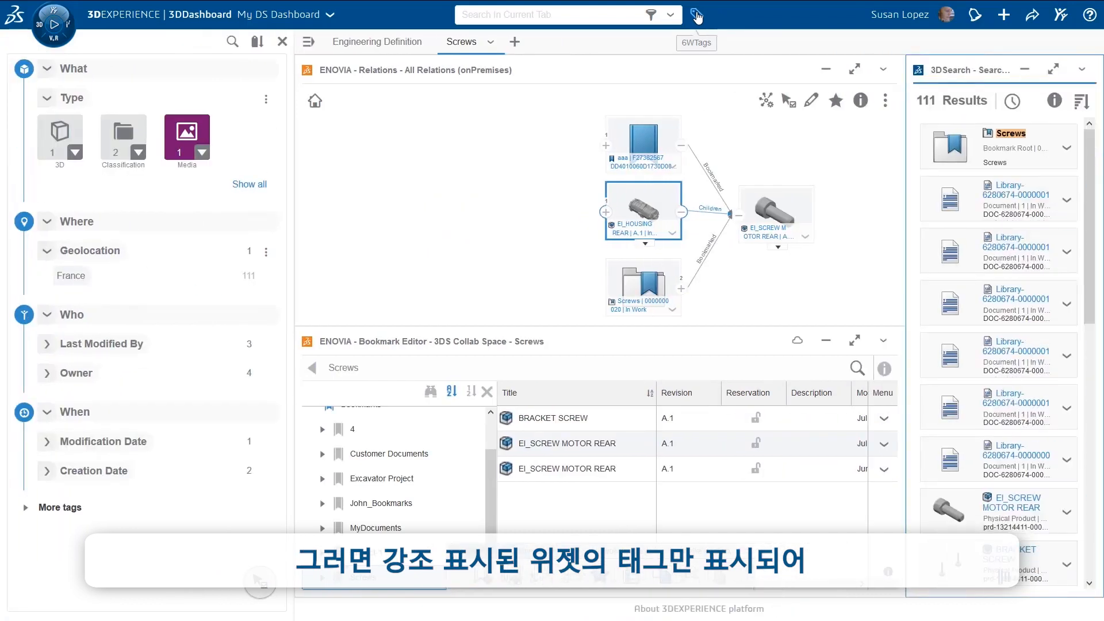
{"action": "left_click", "coordinate": [25, 507]}
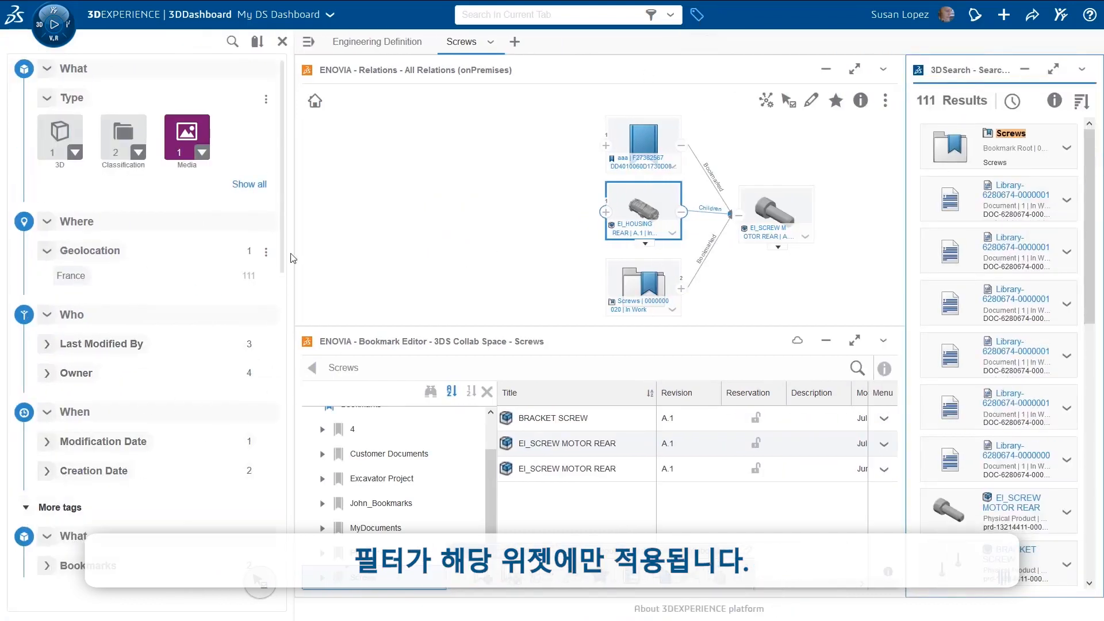
{"action": "scroll", "coordinate": [275, 347], "scroll_direction": "down", "scroll_amount": 3}
{"action": "scroll", "coordinate": [275, 346], "scroll_direction": "down", "scroll_amount": 10}
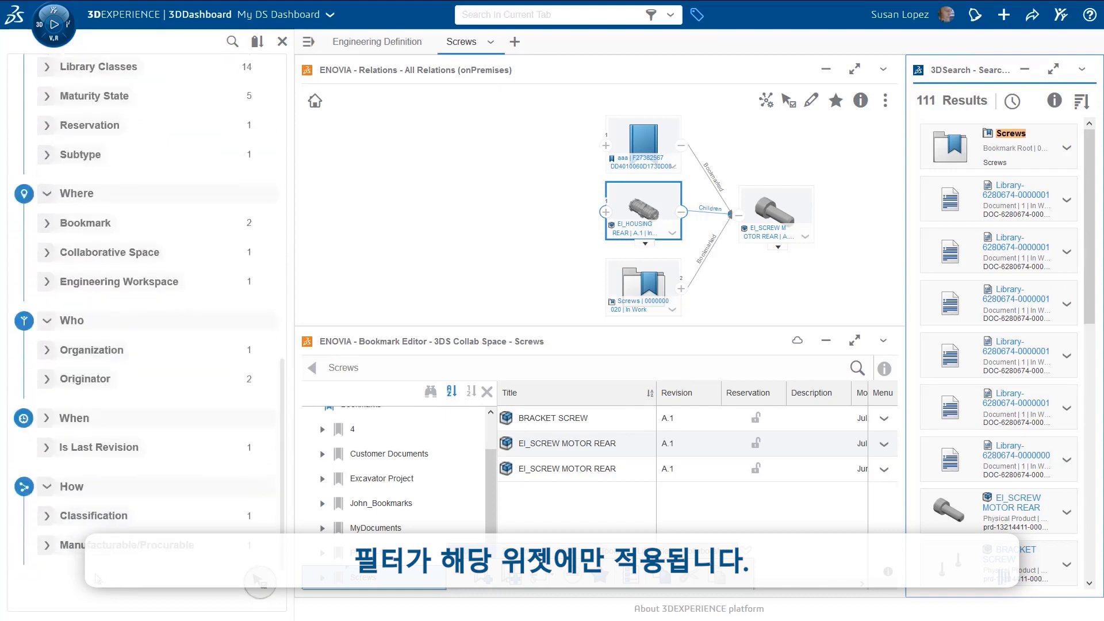
{"action": "left_click", "coordinate": [81, 546]}
{"action": "left_click", "coordinate": [69, 570]}
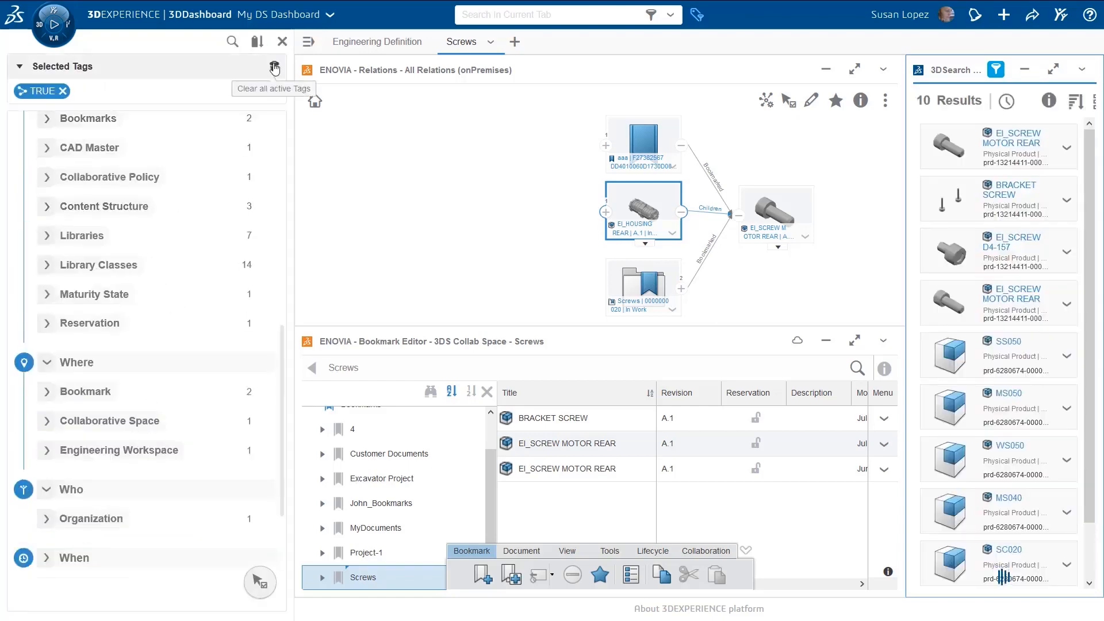
Step: Clear the active tag filter, close the 6WTags, and deselect the search results widget and the EI_HOUSING REAR node in Relations
{"action": "left_click", "coordinate": [282, 42]}
{"action": "left_click", "coordinate": [281, 43]}
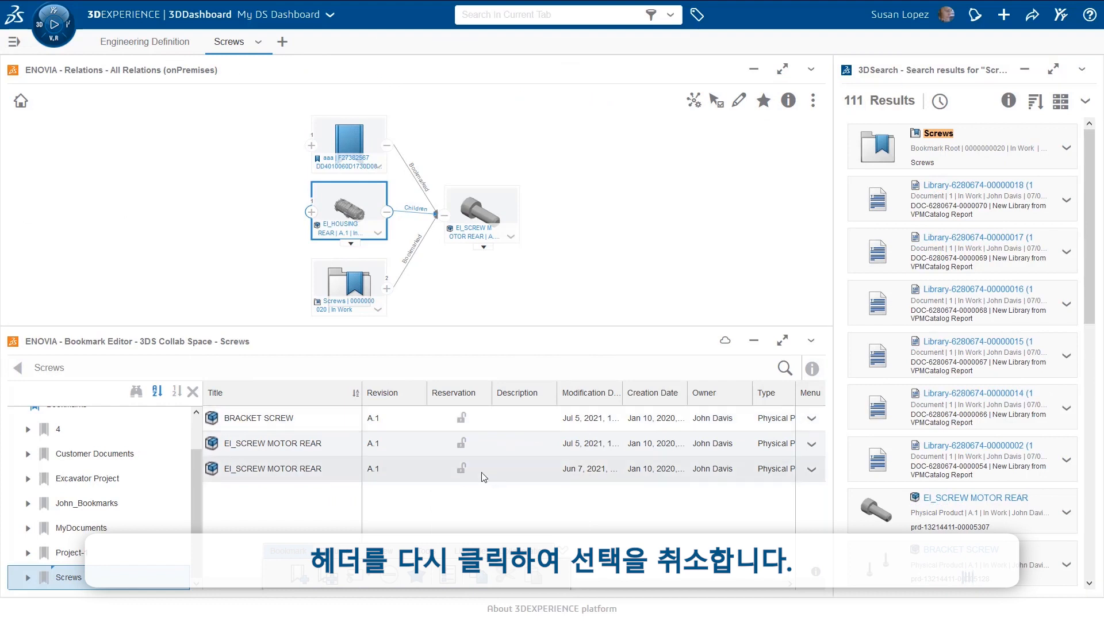
{"action": "left_click", "coordinate": [611, 208]}
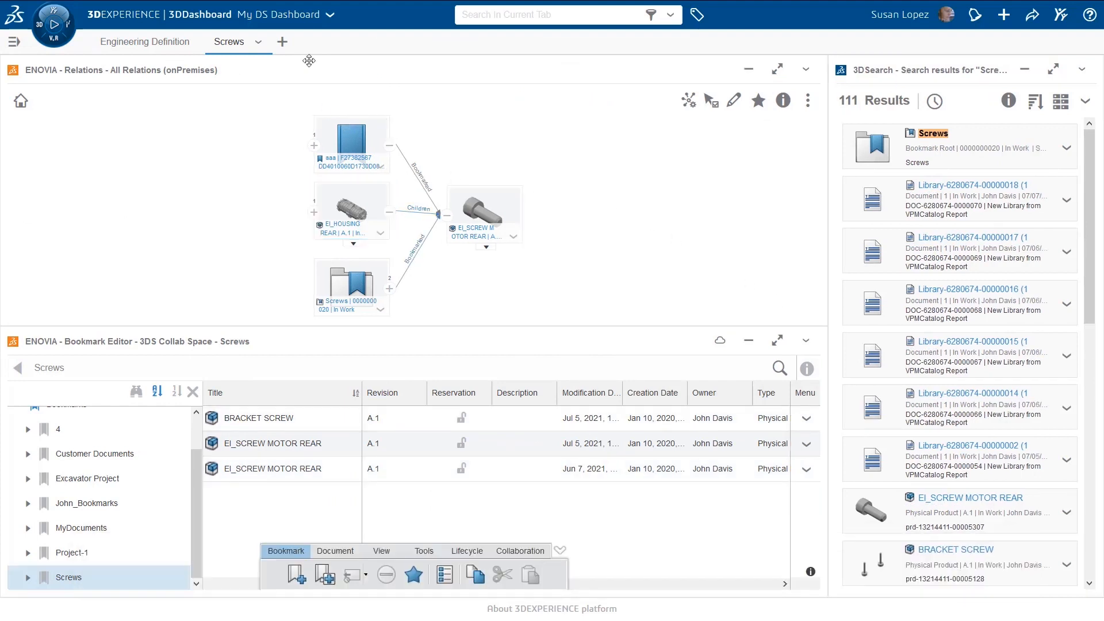
Step: Open the sharing options of My DS Dashboard and proceed with Manage members of this dashboard
{"action": "left_click", "coordinate": [330, 15]}
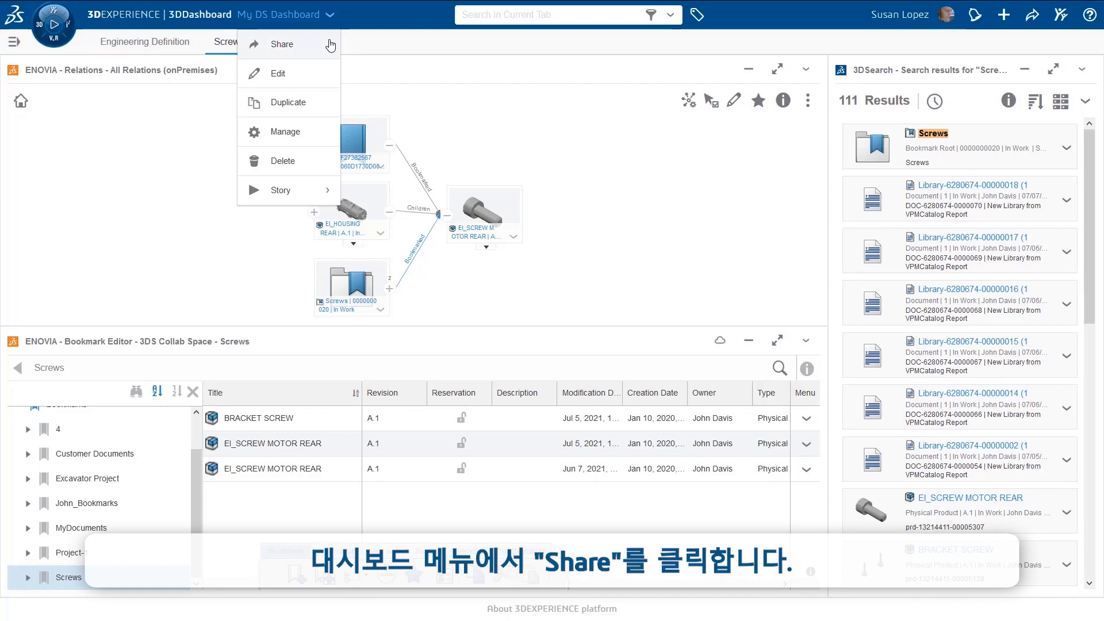
{"action": "left_click", "coordinate": [331, 46]}
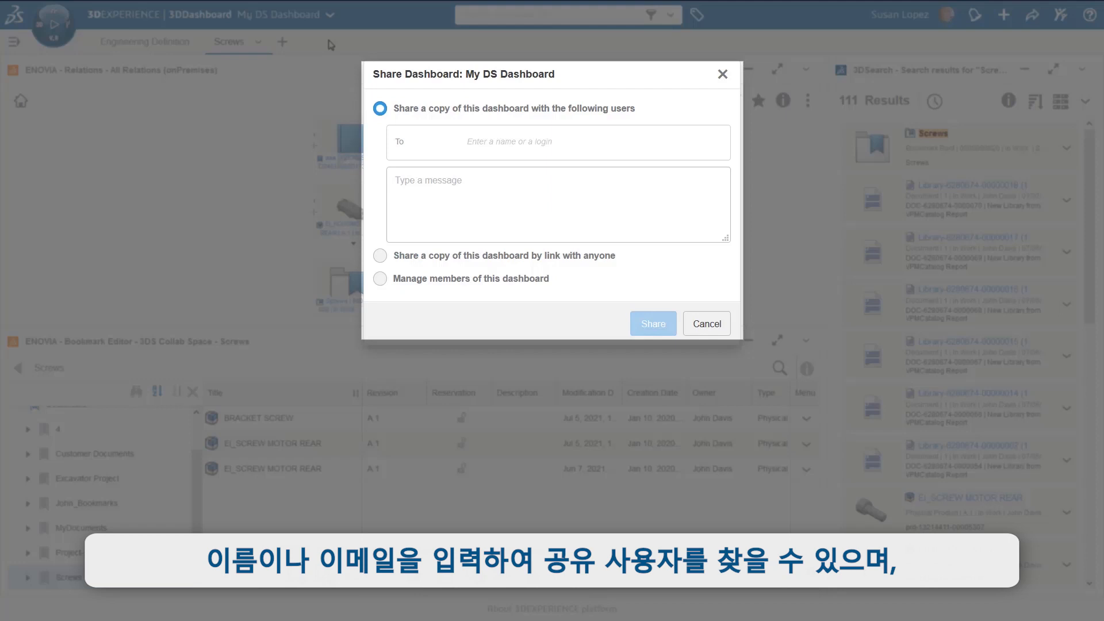
{"action": "left_click", "coordinate": [380, 255]}
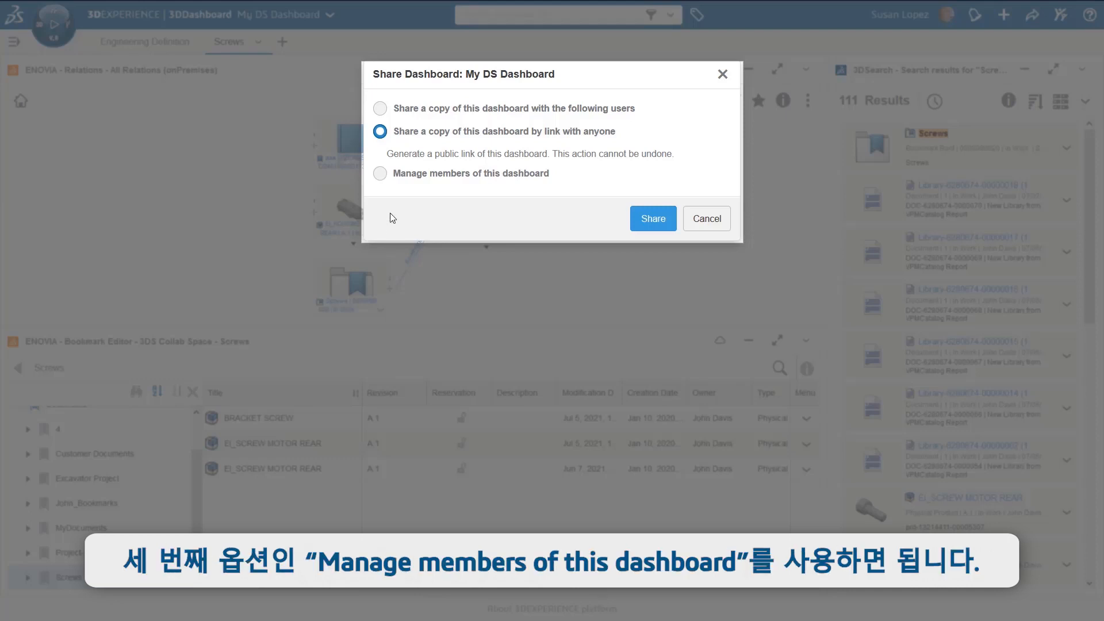
{"action": "left_click", "coordinate": [380, 175]}
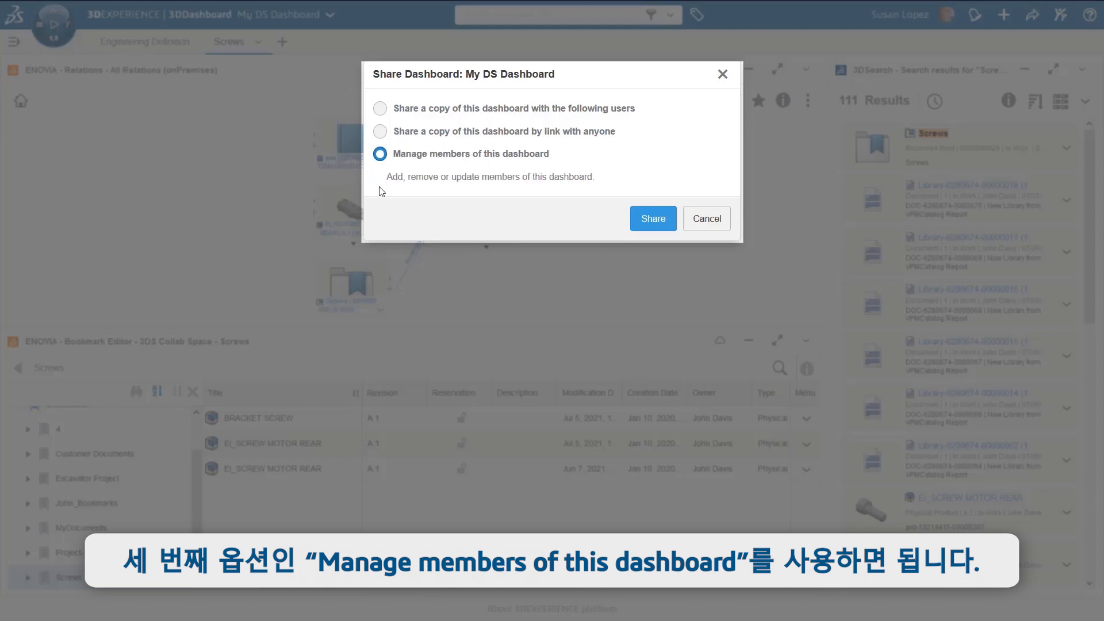
{"action": "left_click", "coordinate": [654, 219]}
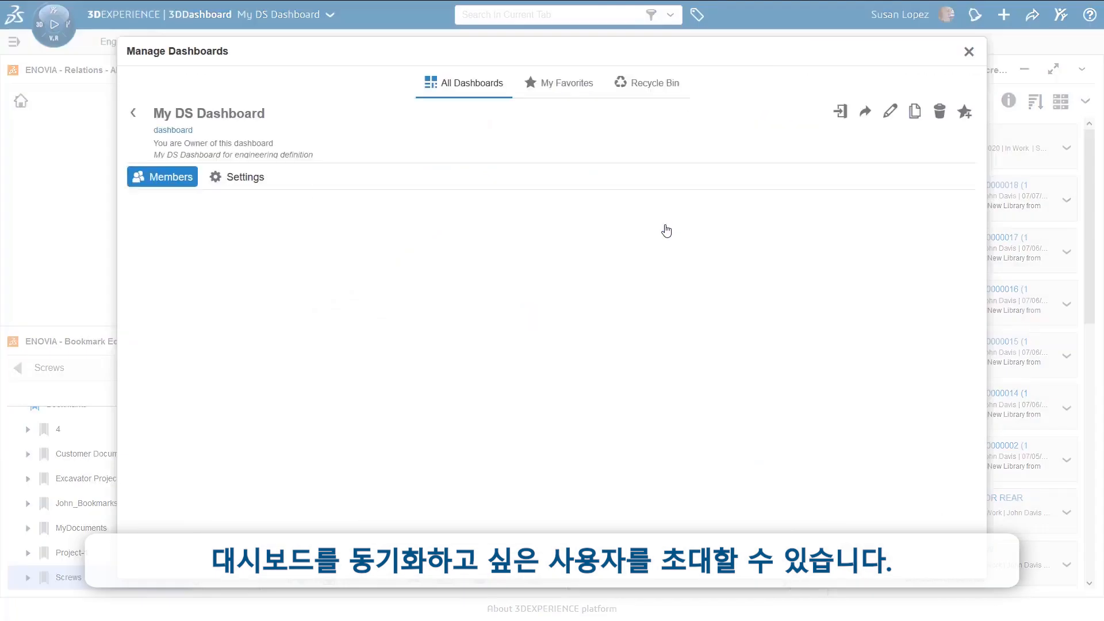
Step: Add one colleague as Reader and another as Contributor to My DS Dashboard, and close Manage Dashboards
{"action": "left_click", "coordinate": [844, 211]}
{"action": "type", "text": "scott"}
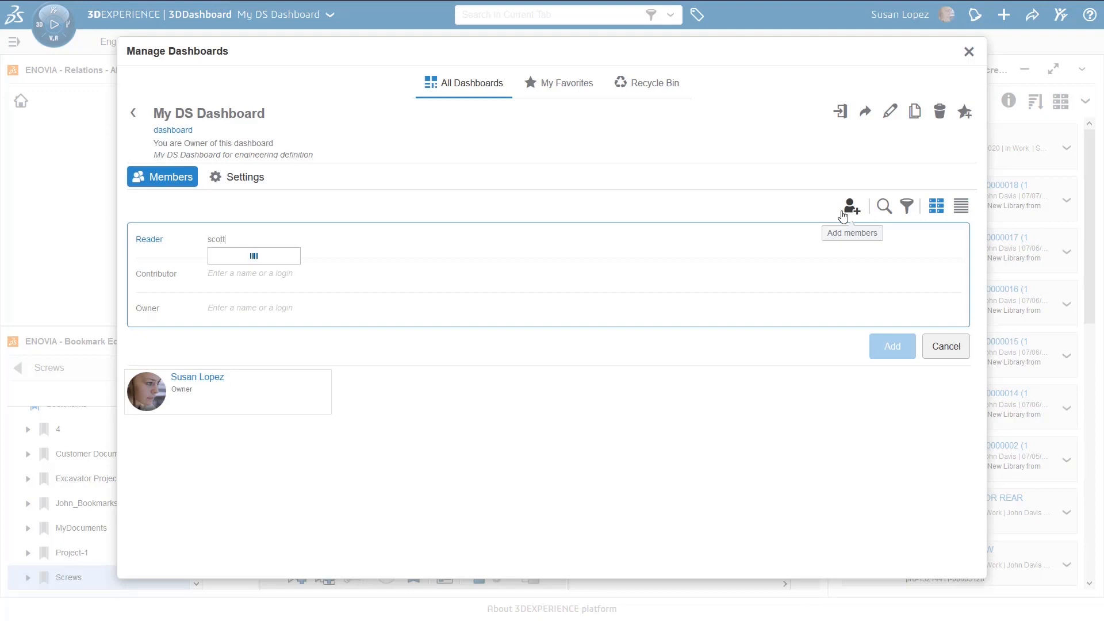
{"action": "key", "text": "Return"}
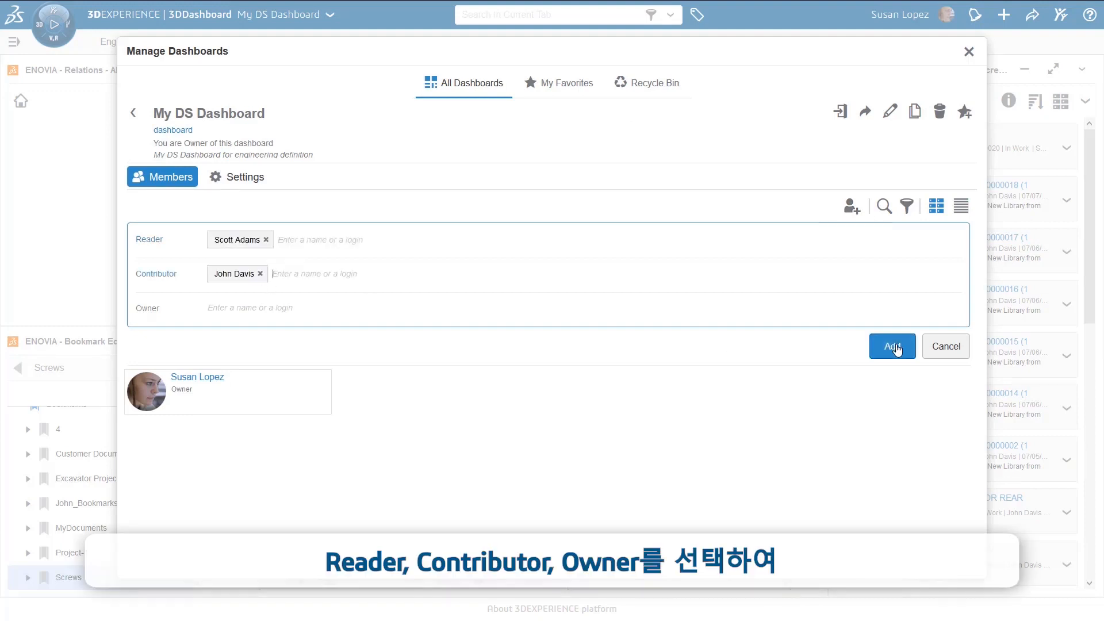
{"action": "left_click", "coordinate": [893, 347]}
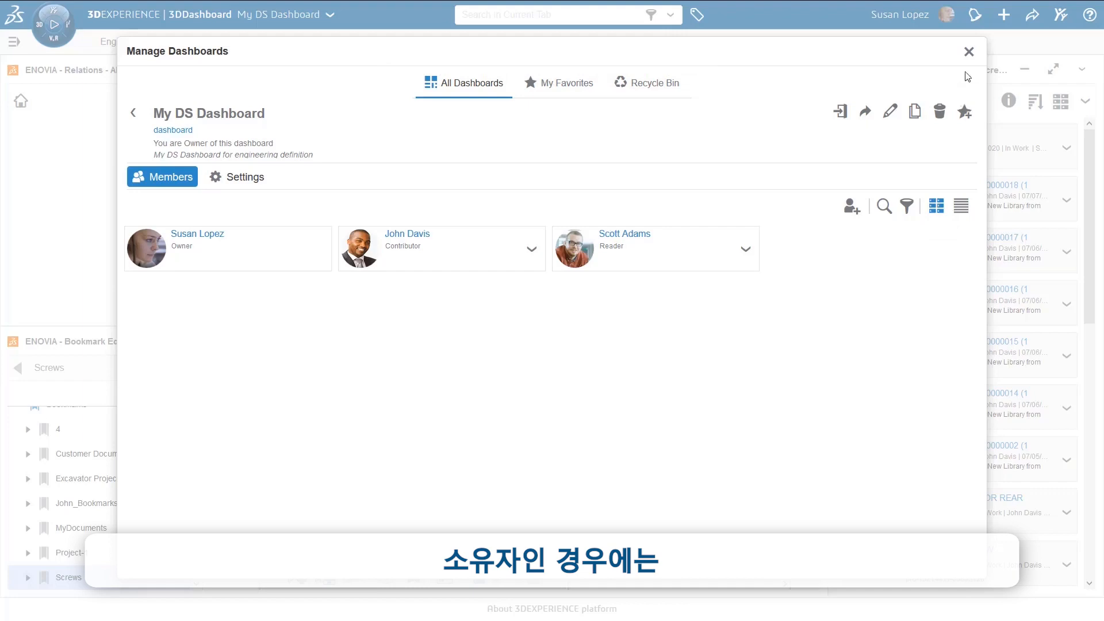
{"action": "left_click", "coordinate": [969, 53]}
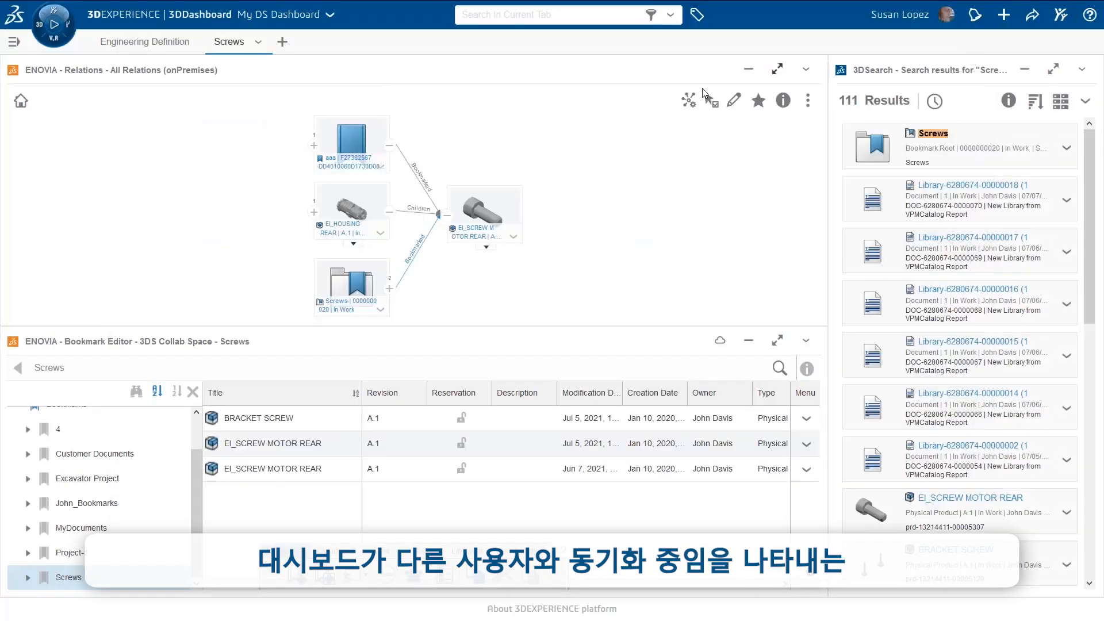
Step: Check My DS Dashboard's sharing status in the dashboards list as owner and as contributor, and read the contributor's invitation notification
{"action": "left_click", "coordinate": [14, 45]}
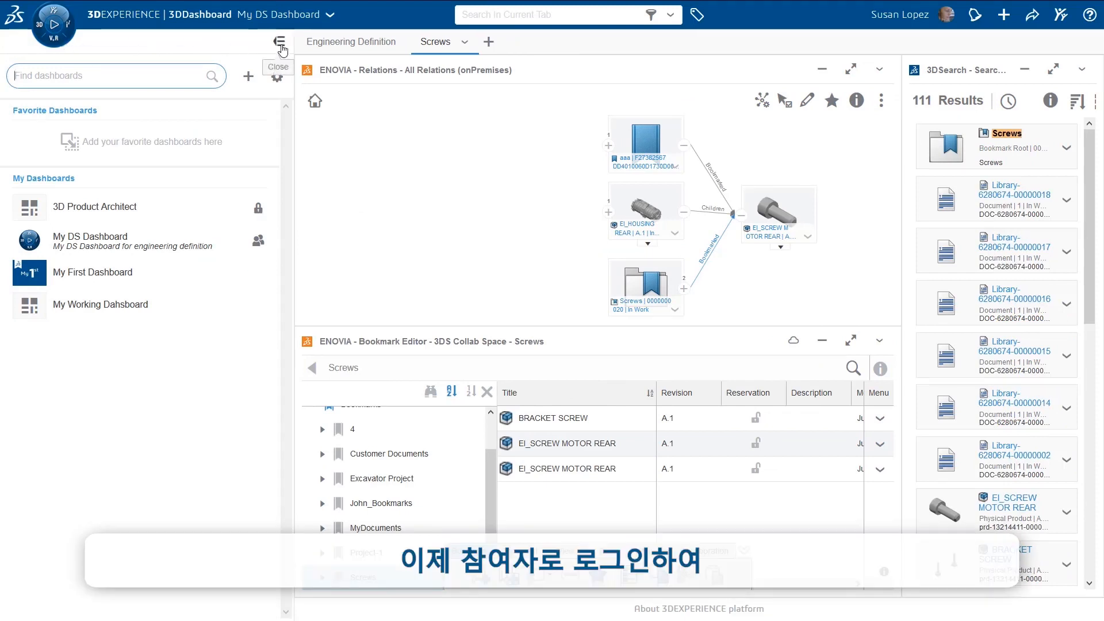
{"action": "left_click", "coordinate": [281, 50]}
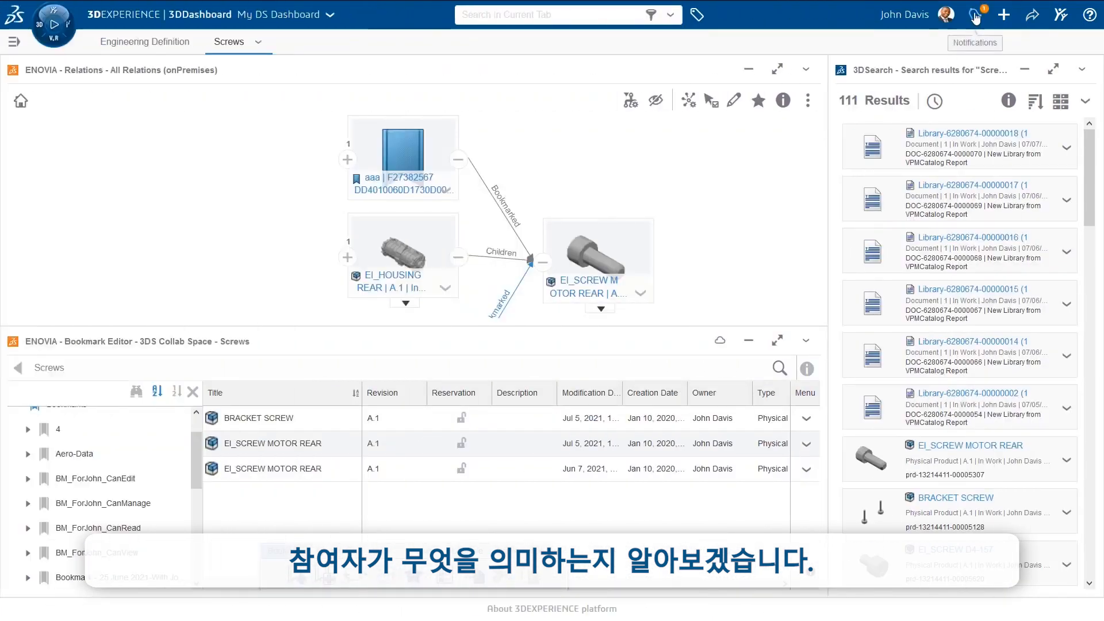
{"action": "left_click", "coordinate": [976, 16]}
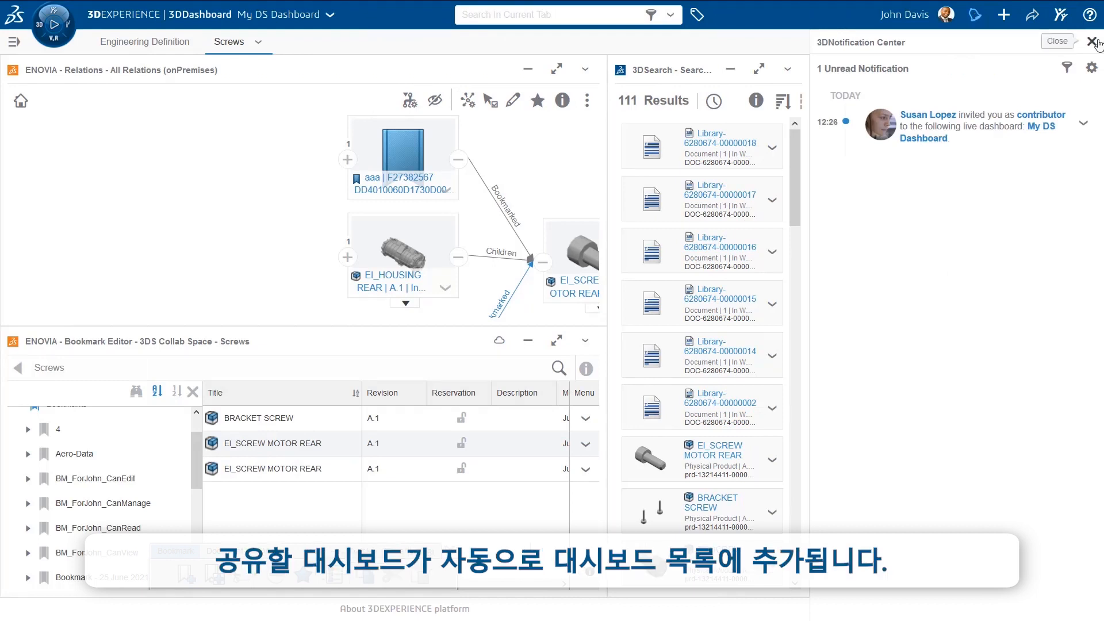
{"action": "left_click", "coordinate": [1092, 42]}
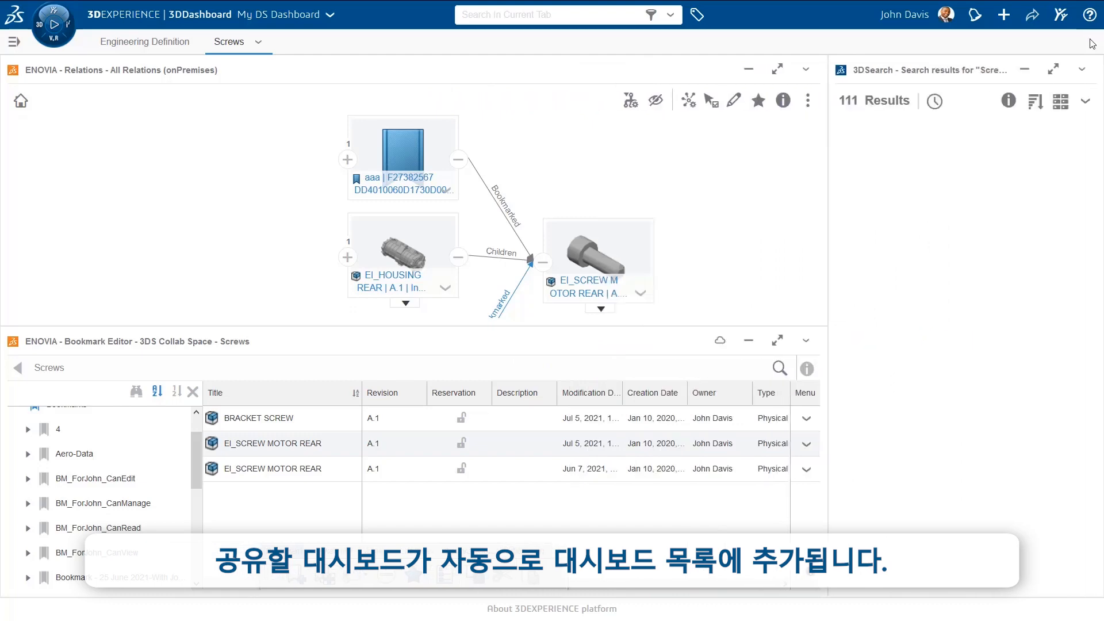
{"action": "left_click", "coordinate": [14, 42]}
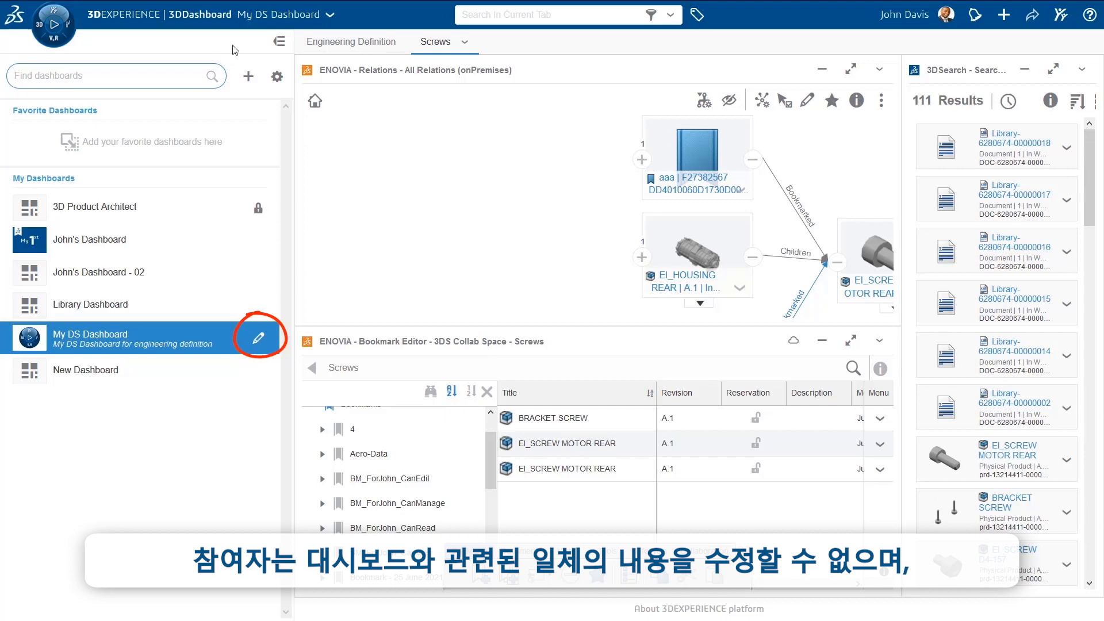
{"action": "left_click", "coordinate": [274, 43]}
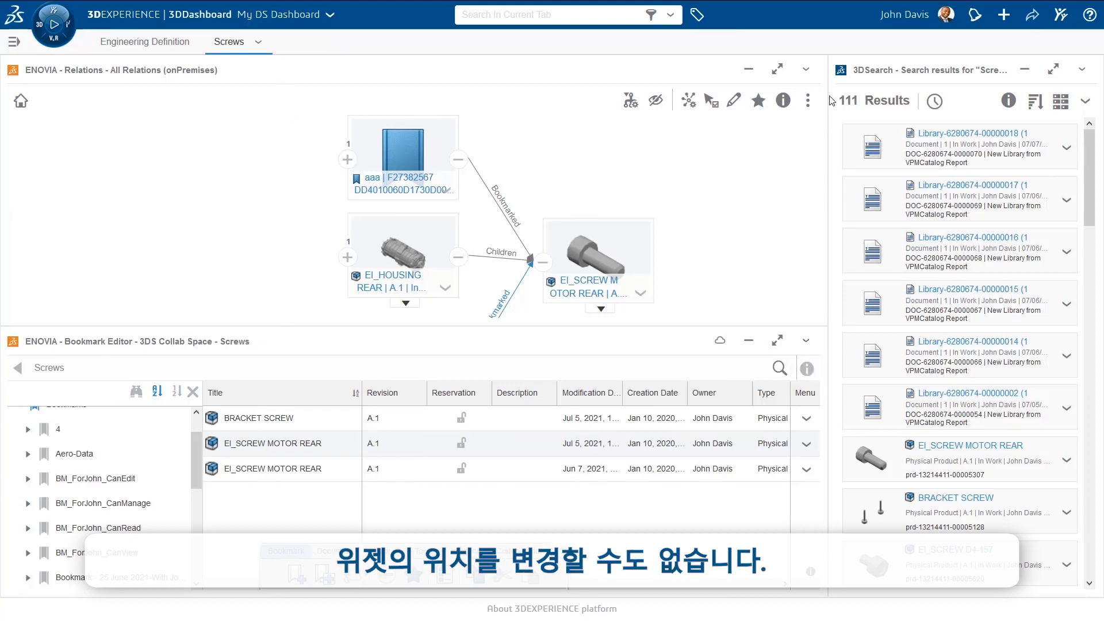
Step: Try to move the 3DSearch widget as contributor, and view the context commands in the Bookmark Editor's empty content area
{"action": "left_click_drag", "start_coordinate": [880, 67], "coordinate": [823, 72]}
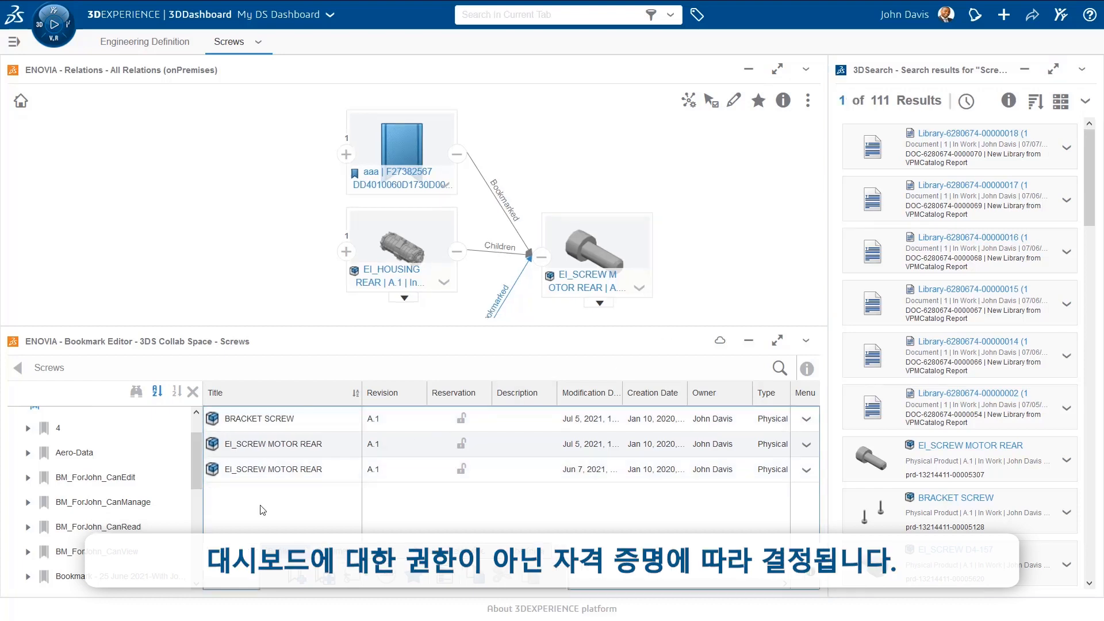
{"action": "right_click", "coordinate": [238, 509]}
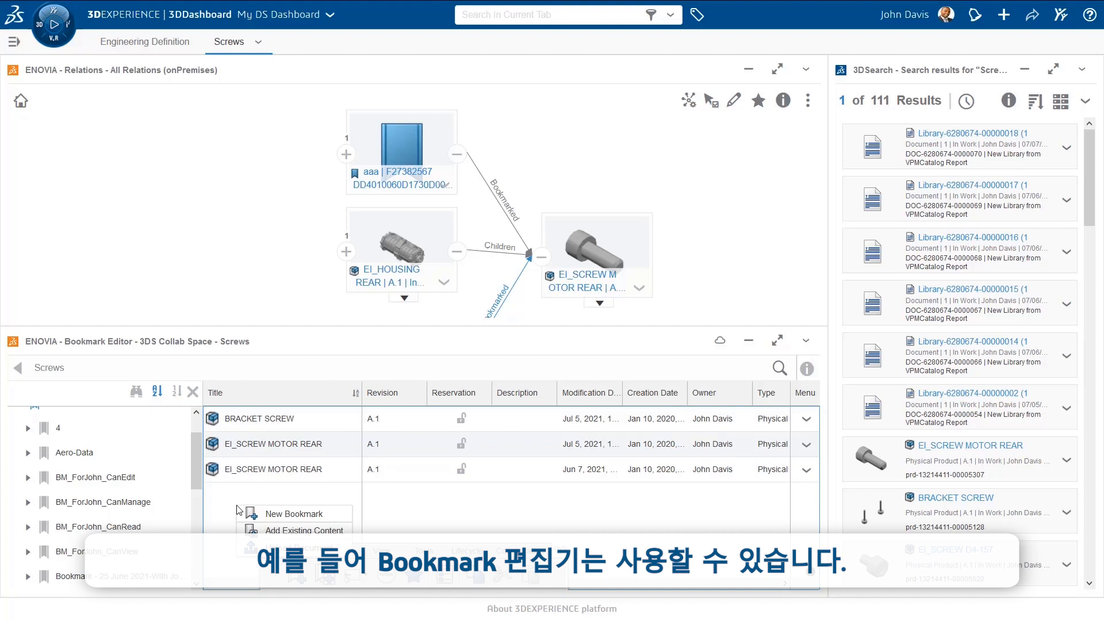
{"action": "left_click", "coordinate": [228, 500]}
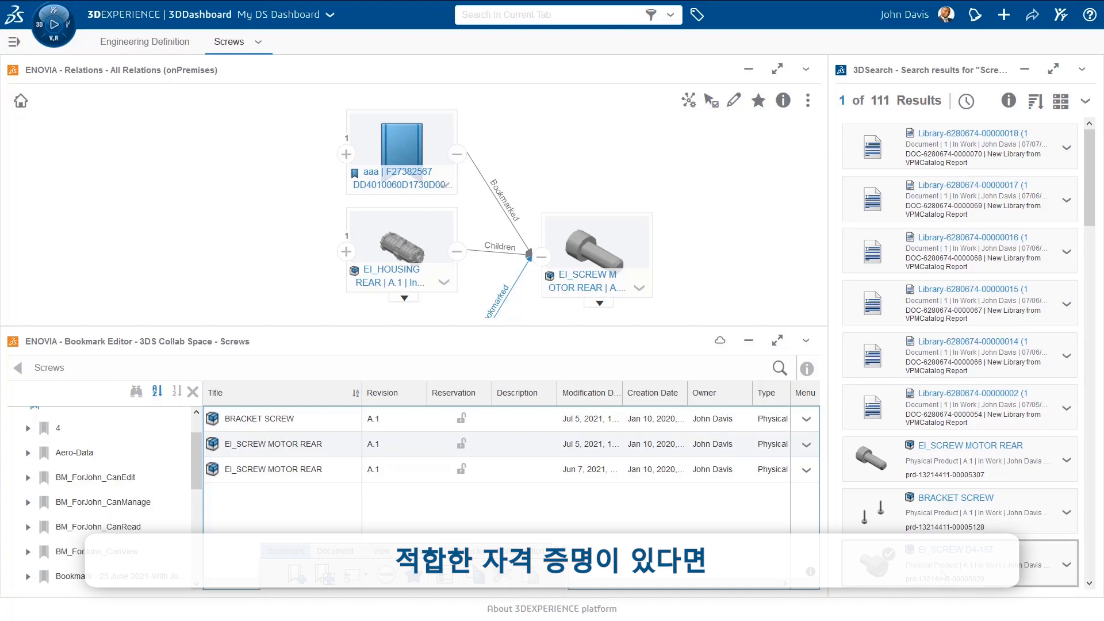
Step: Add EI_SCREW D4-157 from the search results to the Screws bookmark, and open the Bookmark Editor widget's menu
{"action": "left_click_drag", "start_coordinate": [950, 570], "coordinate": [303, 525]}
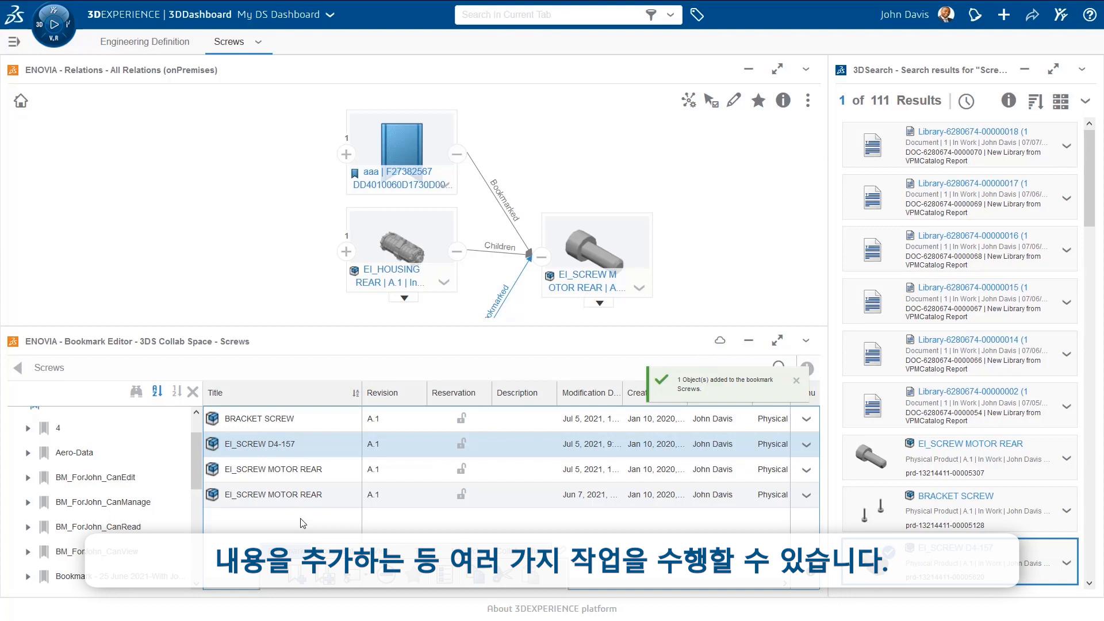
{"action": "left_click", "coordinate": [797, 382]}
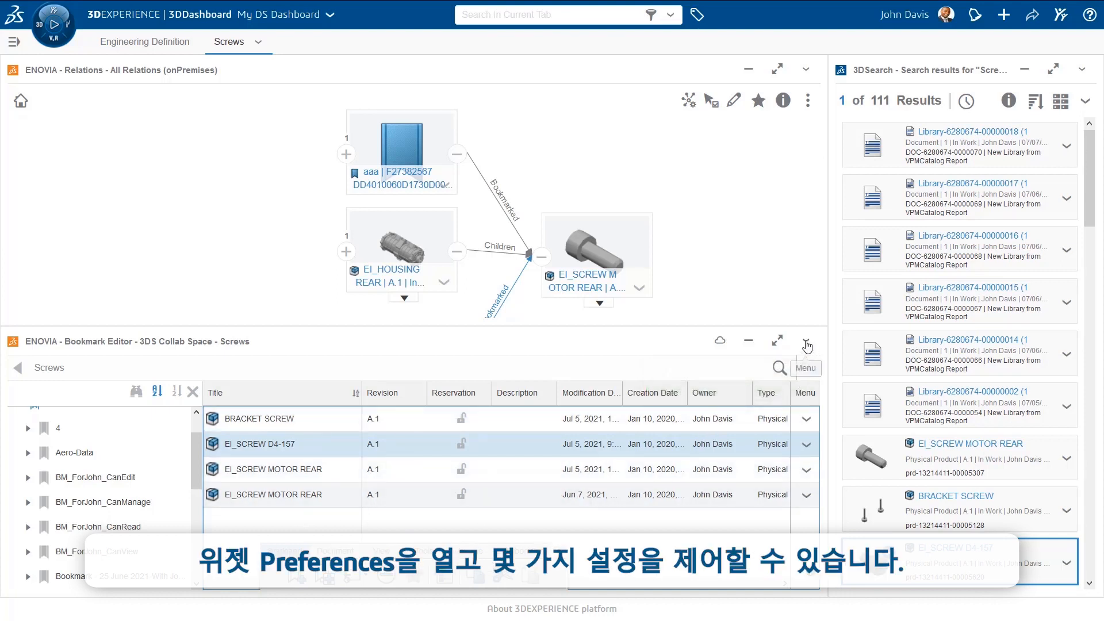
{"action": "left_click", "coordinate": [806, 343]}
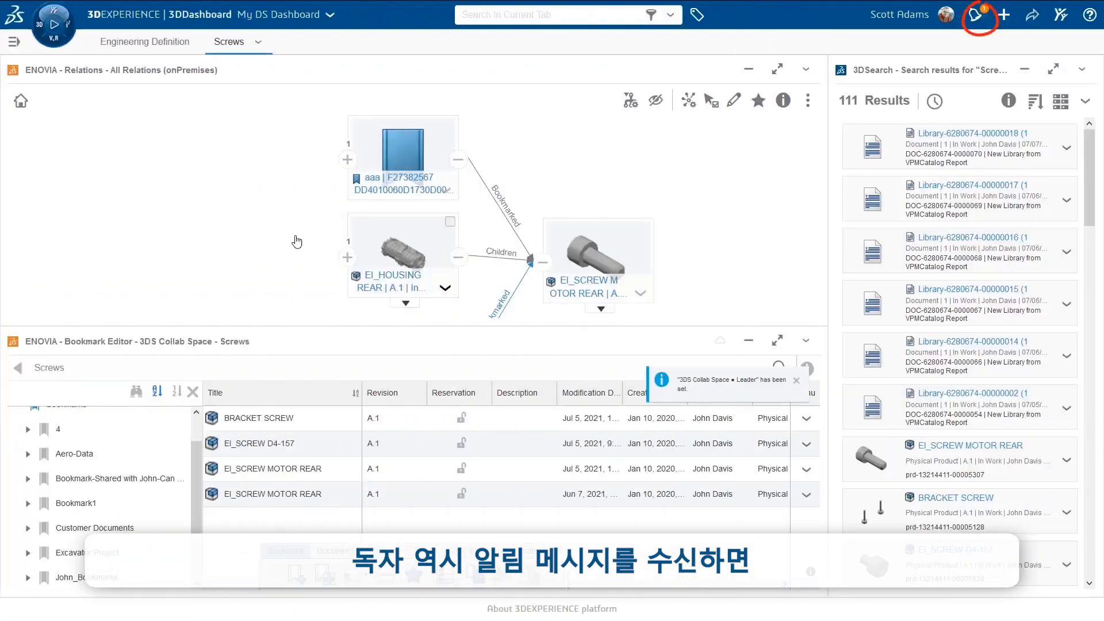
Step: As the reader, check My DS Dashboard's access status in the dashboards list and the commands in the Bookmark Editor widget's menu
{"action": "left_click", "coordinate": [15, 42]}
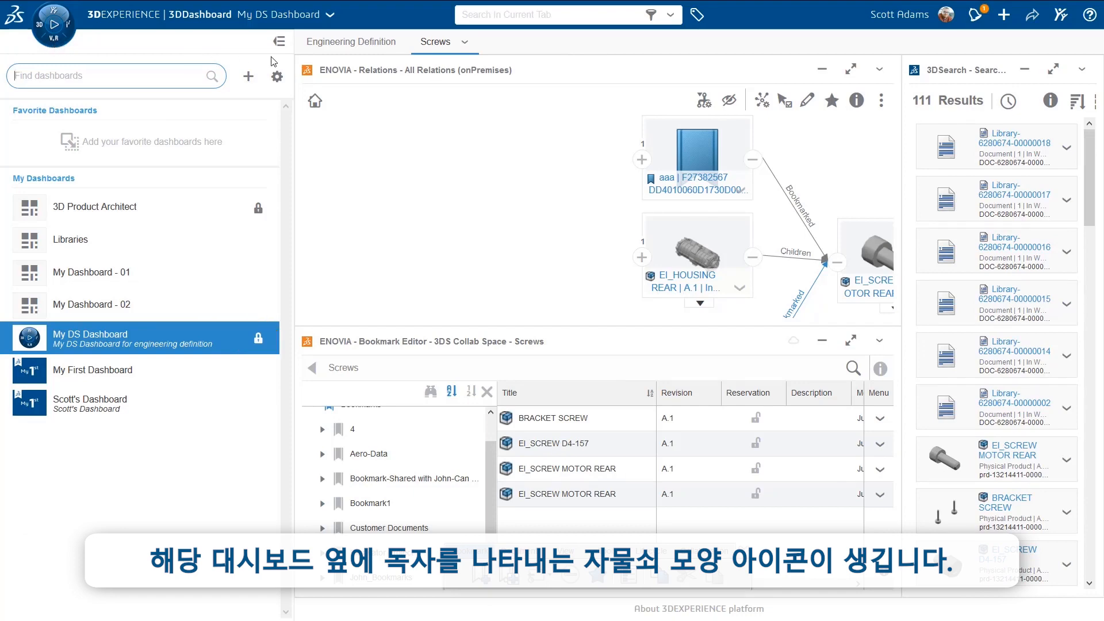
{"action": "left_click", "coordinate": [280, 43]}
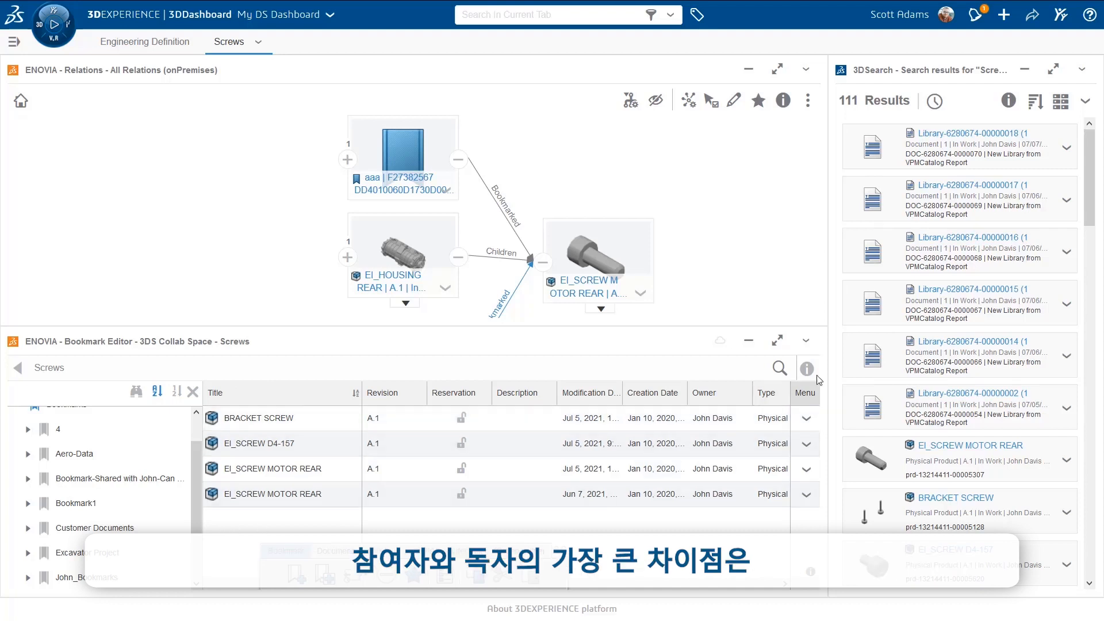
{"action": "left_click", "coordinate": [806, 344]}
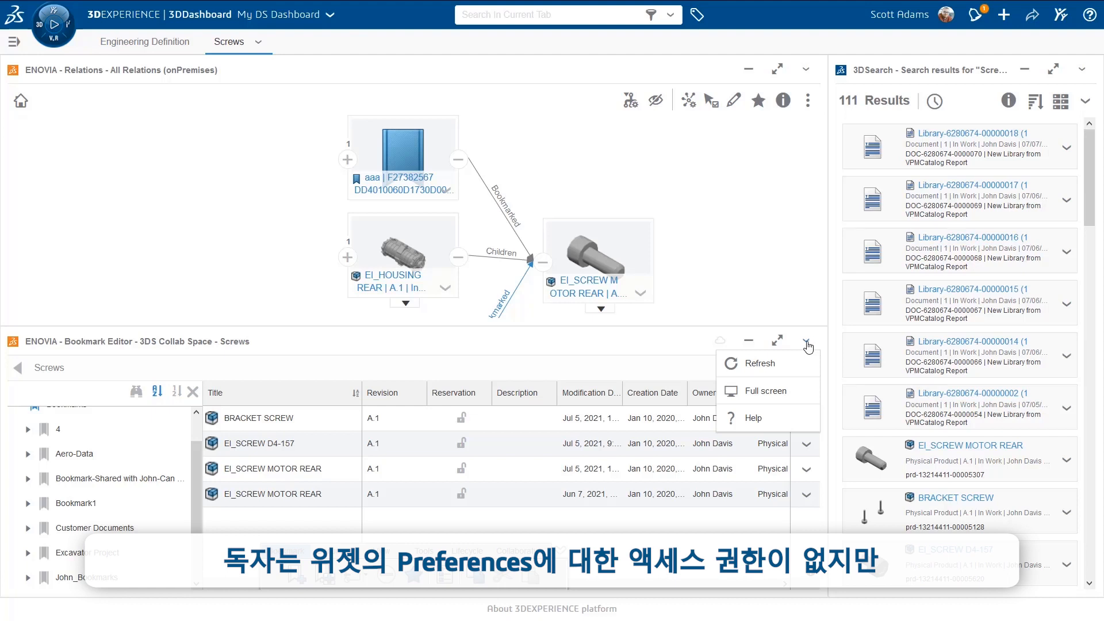
{"action": "left_click", "coordinate": [809, 347]}
Step: View the context commands in the Bookmark Editor's content area and open My DS Dashboard's commands to find Unsubscribe
{"action": "right_click", "coordinate": [230, 532]}
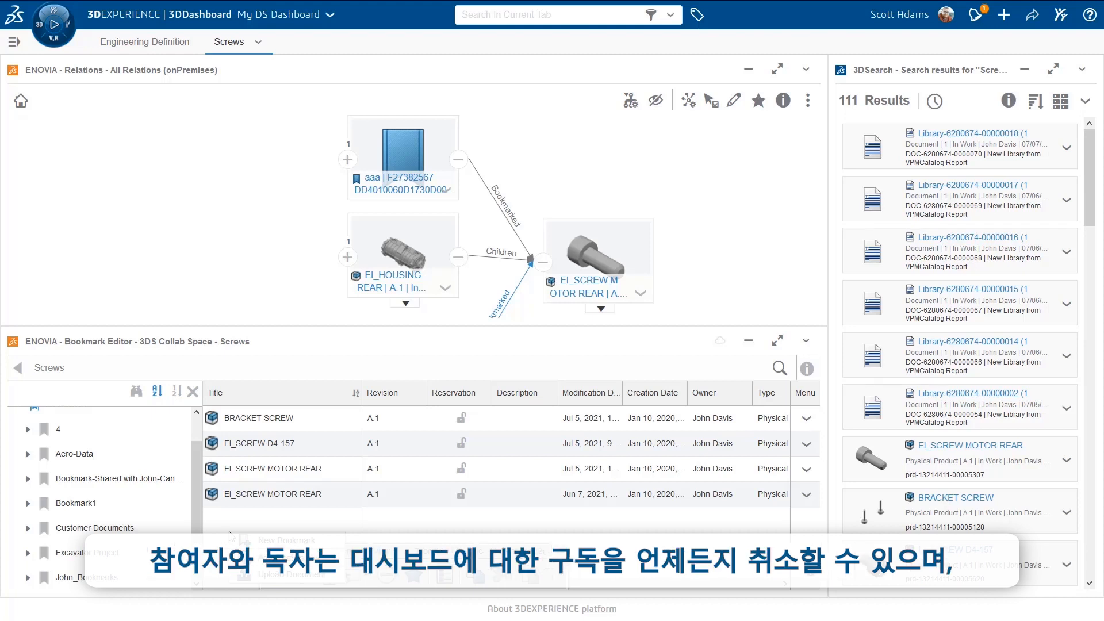
{"action": "left_click", "coordinate": [330, 23]}
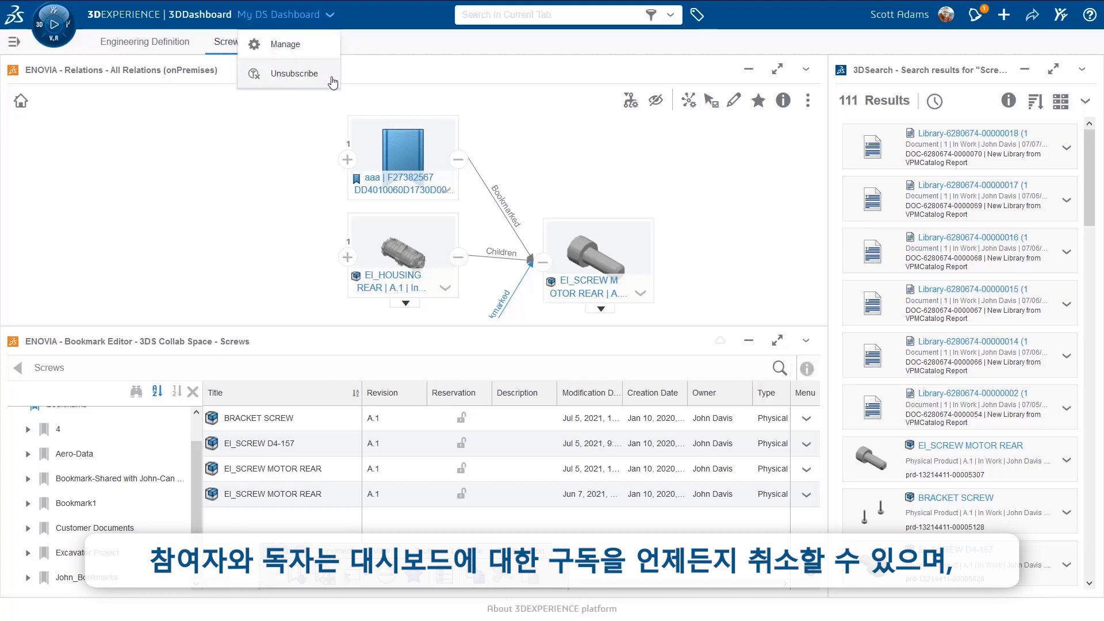